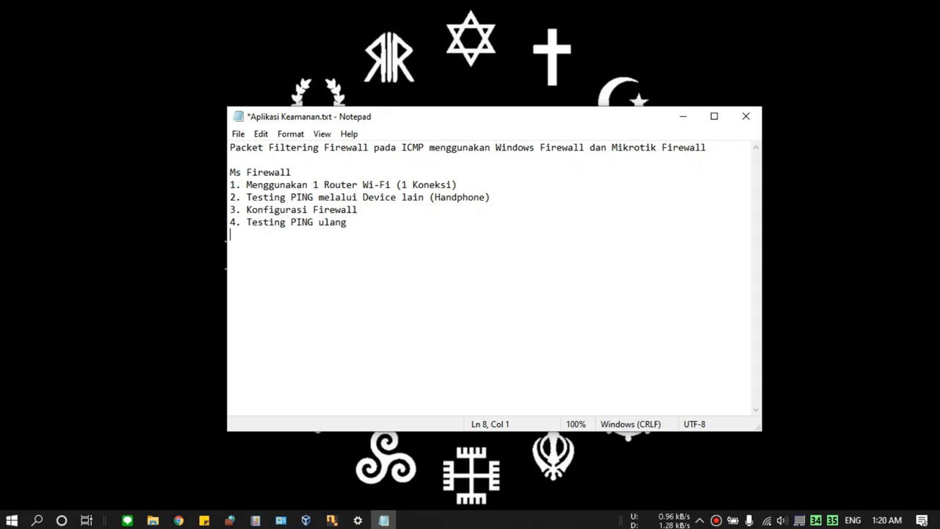
{"action": "left_click", "coordinate": [275, 222]}
{"action": "left_click", "coordinate": [231, 234]}
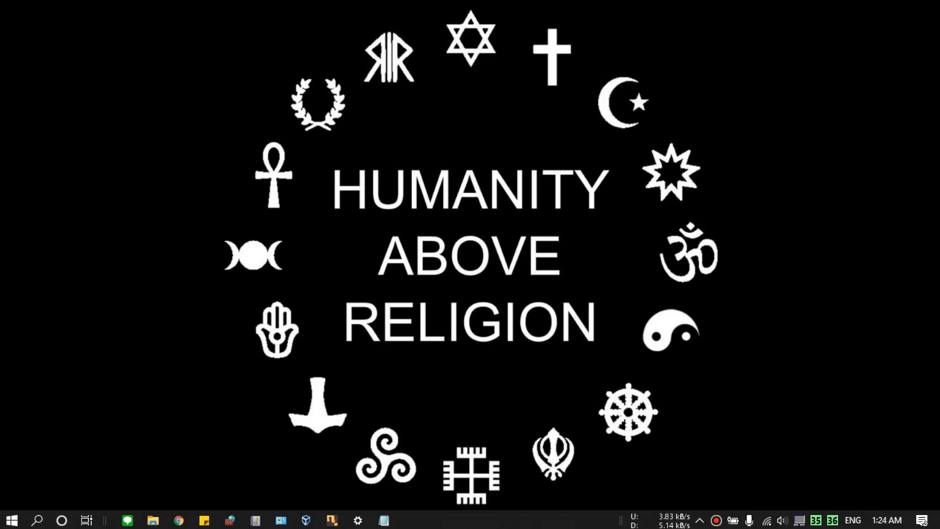
- Check the Wi-Fi adapter's IPv4 address in its network connection details, then close the details and status dialogs
{"action": "mouse_move", "coordinate": [280, 520]}
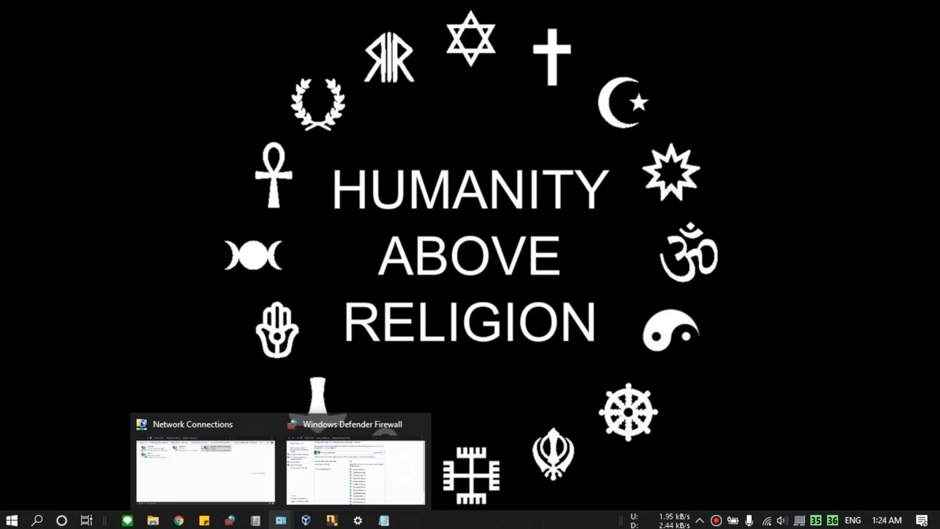
{"action": "left_click", "coordinate": [202, 455]}
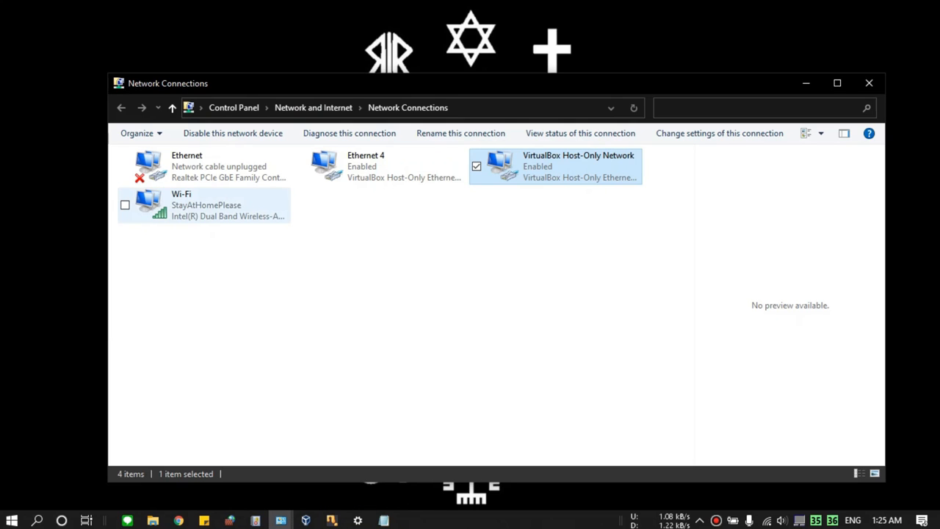
{"action": "double_click", "coordinate": [206, 206]}
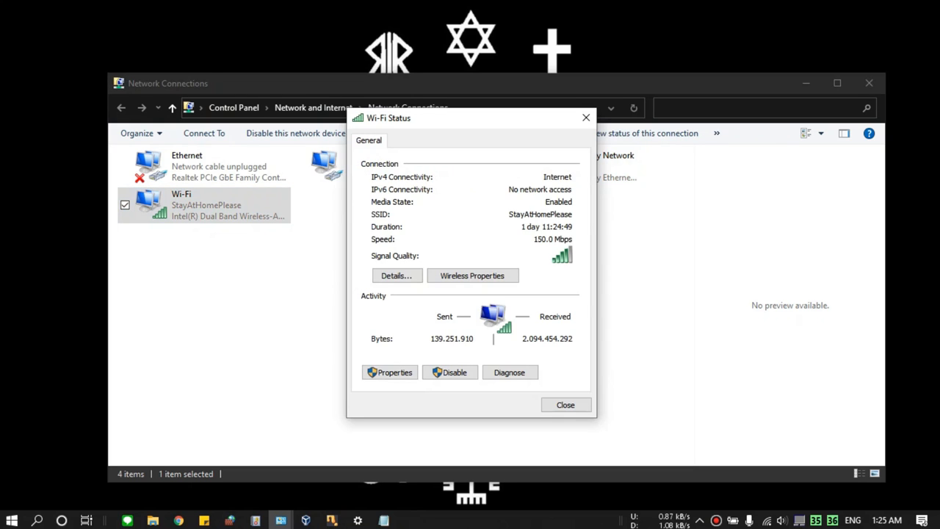
{"action": "left_click", "coordinate": [397, 275]}
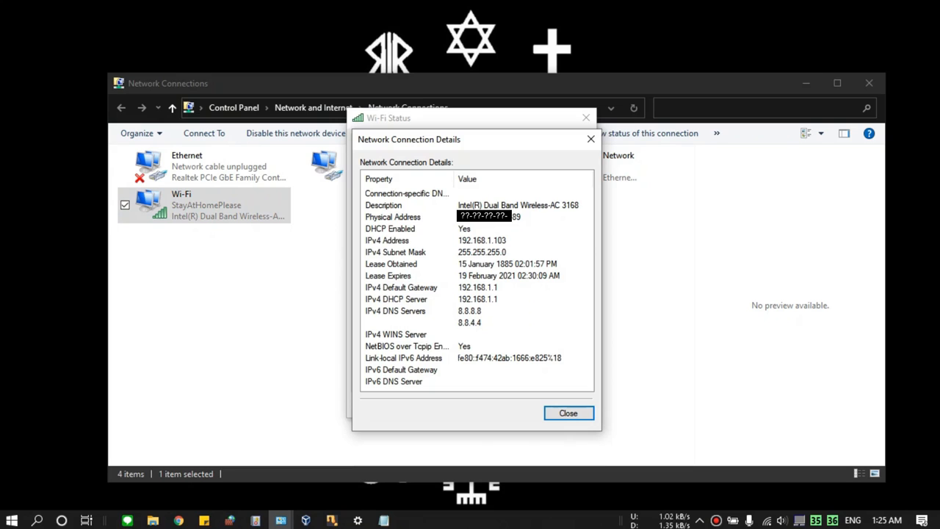
{"action": "left_click", "coordinate": [387, 241]}
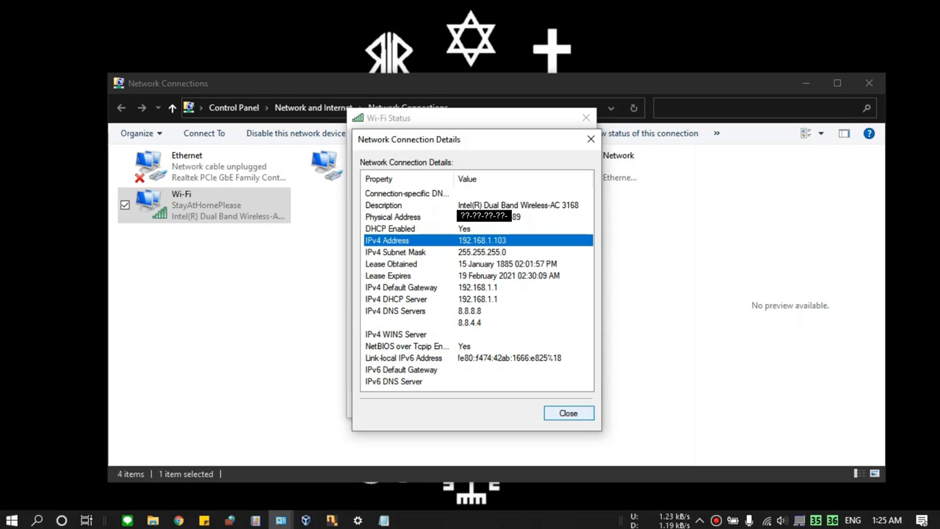
{"action": "key", "text": "Escape"}
{"action": "key", "text": "Escape"}
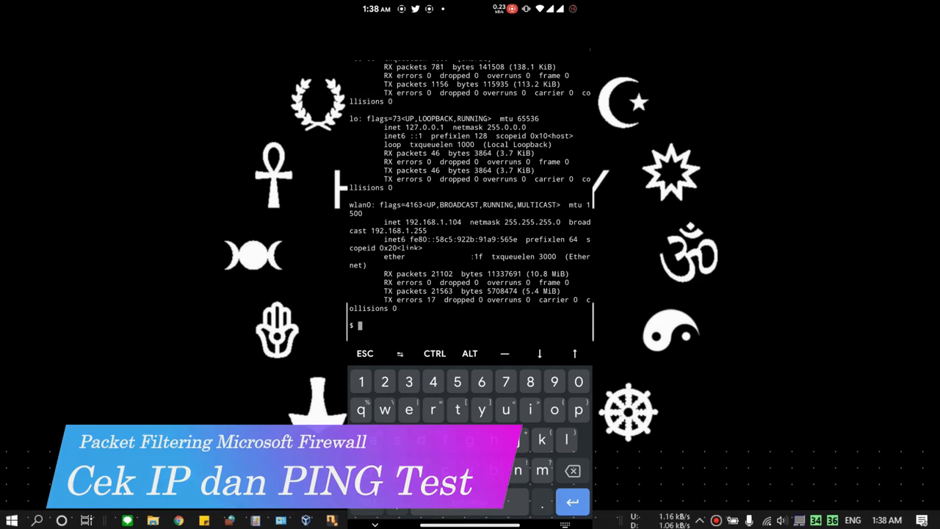
- Examine the phone's wlan0 IP address in the network interface listing of its terminal
{"action": "double_click", "coordinate": [403, 233]}
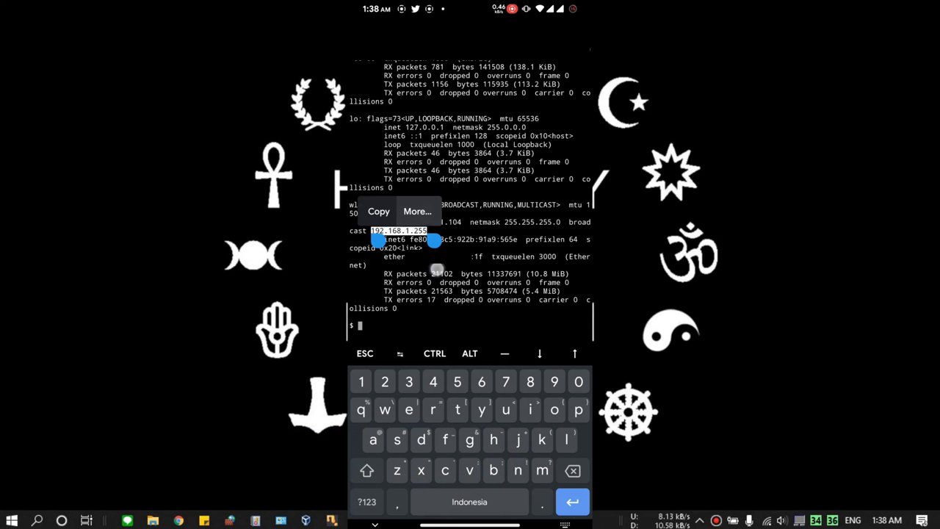
{"action": "left_click", "coordinate": [422, 219]}
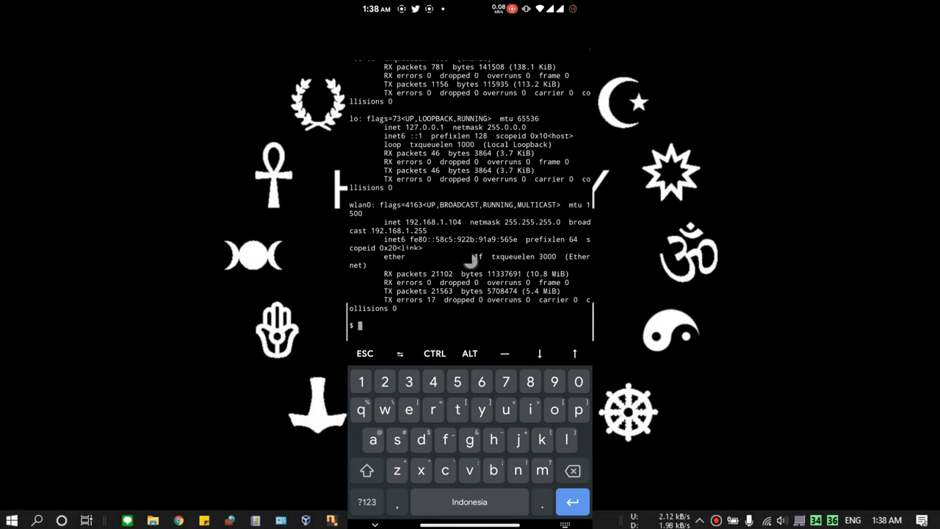
{"action": "double_click", "coordinate": [423, 218]}
{"action": "left_click", "coordinate": [503, 274]}
- Ping 192.168.1.103 from the phone's terminal
{"action": "left_click", "coordinate": [576, 412]}
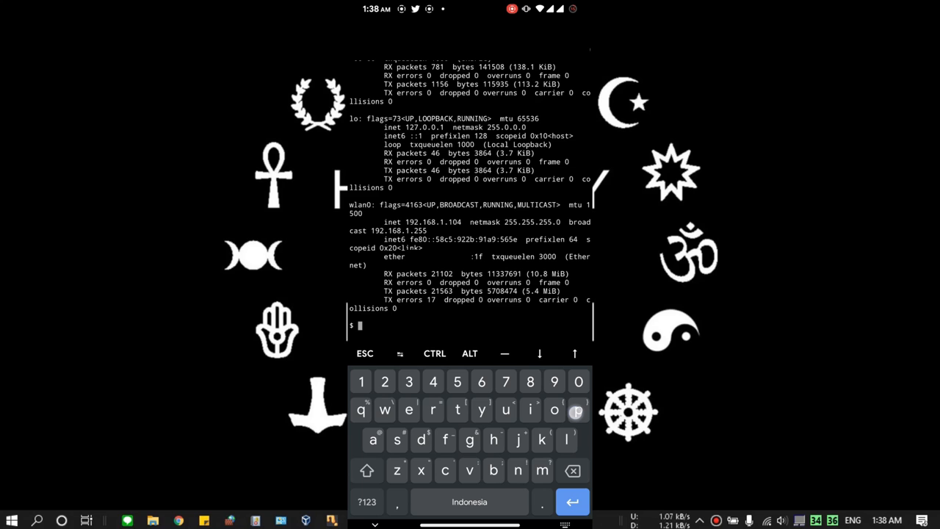
{"action": "left_click", "coordinate": [530, 409]}
{"action": "left_click", "coordinate": [518, 470]}
{"action": "left_click", "coordinate": [469, 439]}
{"action": "left_click", "coordinate": [491, 502]}
{"action": "left_click", "coordinate": [361, 381]}
{"action": "left_click", "coordinate": [554, 381]}
{"action": "left_click", "coordinate": [384, 382]}
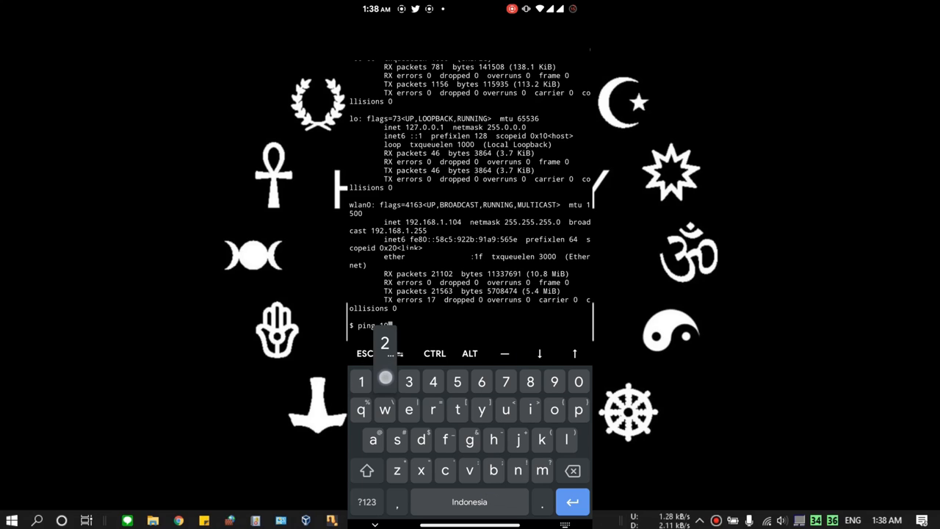
{"action": "left_click", "coordinate": [543, 502]}
{"action": "left_click", "coordinate": [362, 381]}
{"action": "left_click", "coordinate": [481, 381]}
{"action": "left_click", "coordinate": [530, 381]}
{"action": "left_click", "coordinate": [542, 502]}
{"action": "left_click", "coordinate": [364, 382]}
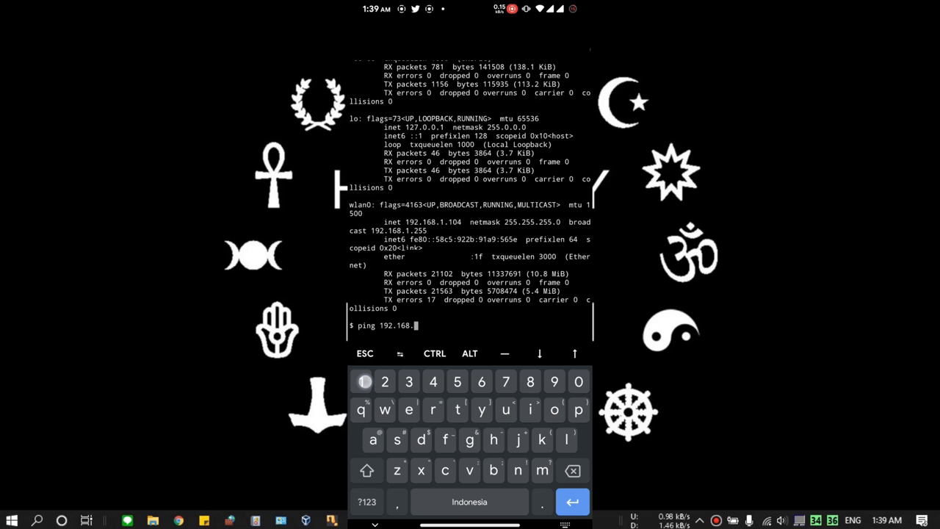
{"action": "left_click", "coordinate": [542, 502]}
{"action": "left_click", "coordinate": [361, 381]}
{"action": "left_click", "coordinate": [579, 382]}
{"action": "left_click", "coordinate": [409, 382]}
{"action": "left_click", "coordinate": [572, 502]}
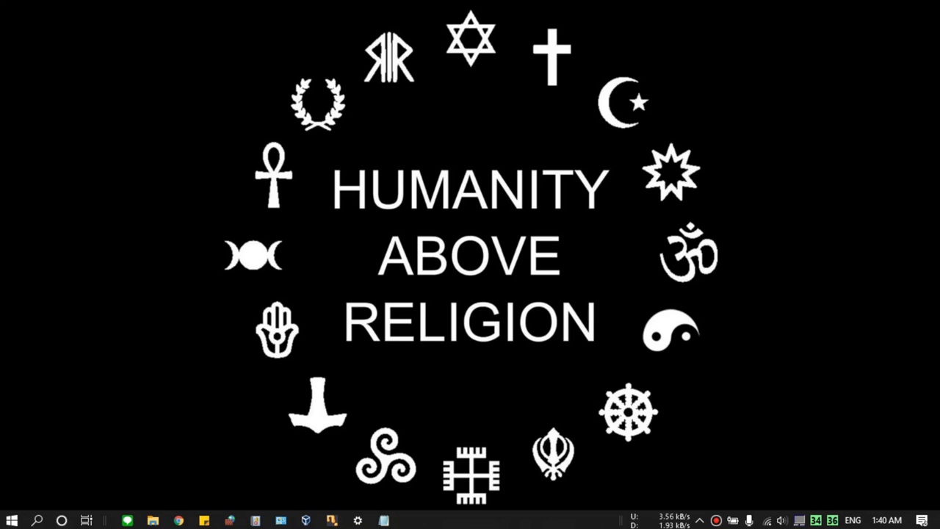
- Switch to Windows Defender Firewall with Advanced Security on the PC
{"action": "left_click", "coordinate": [230, 520]}
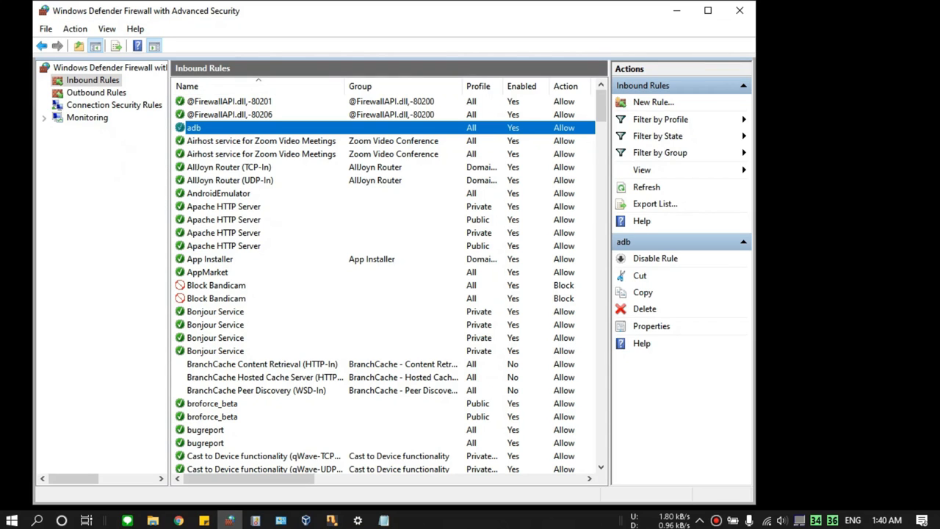
{"action": "left_click", "coordinate": [37, 521]}
{"action": "type", "text": "windows defender"}
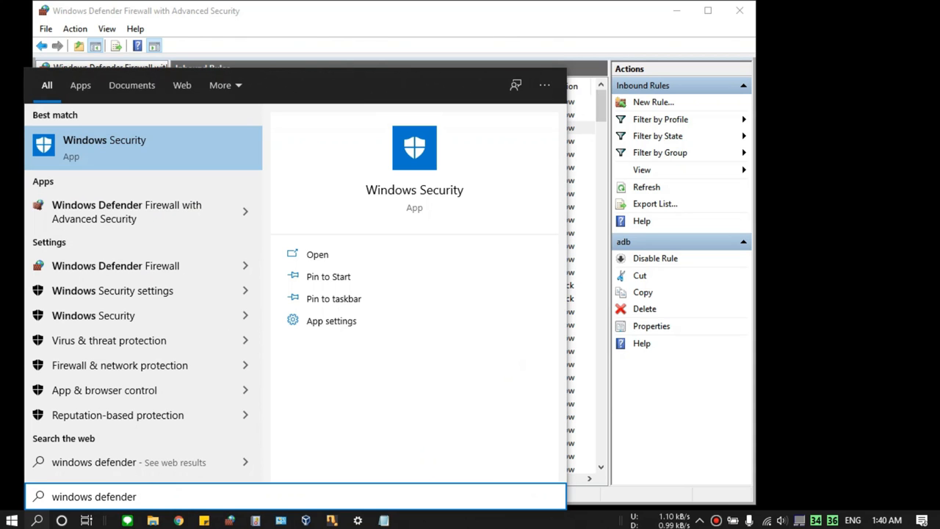
{"action": "key", "text": "Escape"}
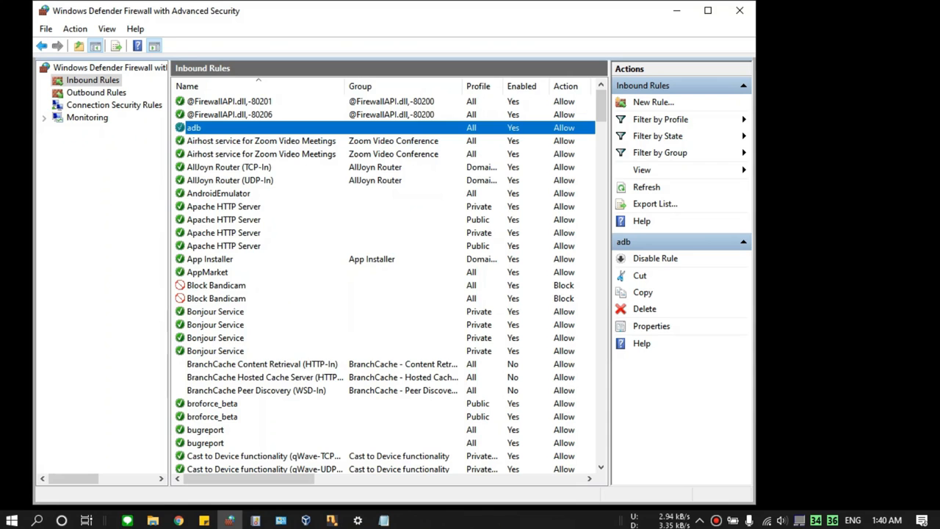
- Set the enabled inbound rule File and Printer Sharing (Echo Request - ICMPv4-In) to Block the connection and apply the change
{"action": "scroll", "coordinate": [386, 283], "scroll_direction": "down", "scroll_amount": 6}
{"action": "scroll", "coordinate": [389, 283], "scroll_direction": "down", "scroll_amount": 18}
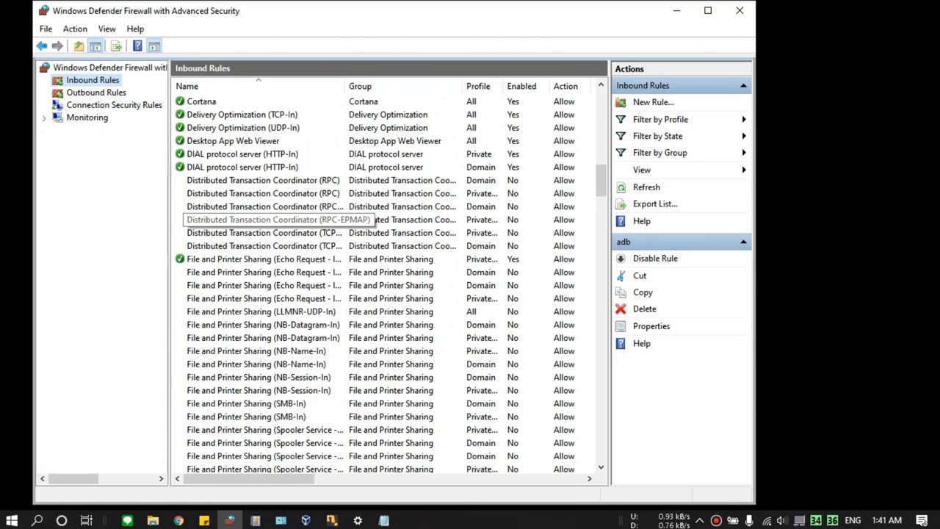
{"action": "scroll", "coordinate": [264, 219], "scroll_direction": "down", "scroll_amount": 2}
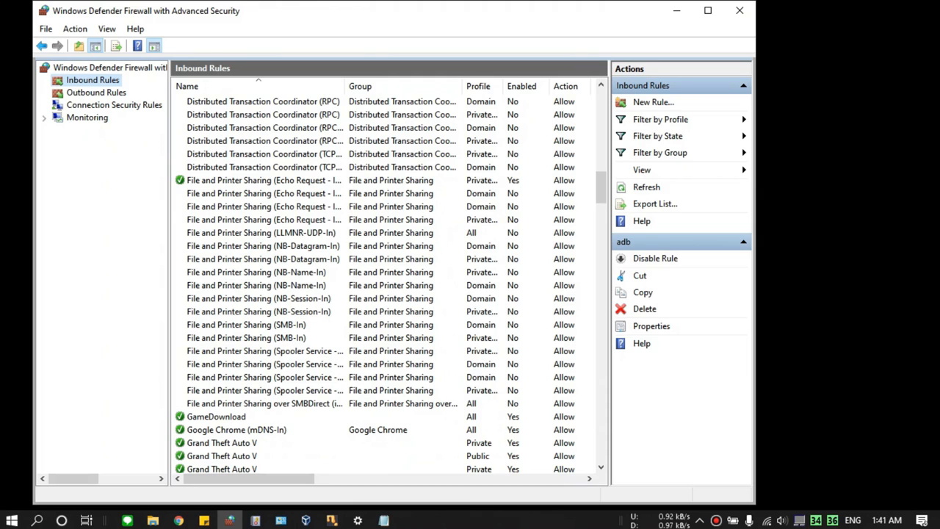
{"action": "left_click", "coordinate": [265, 181]}
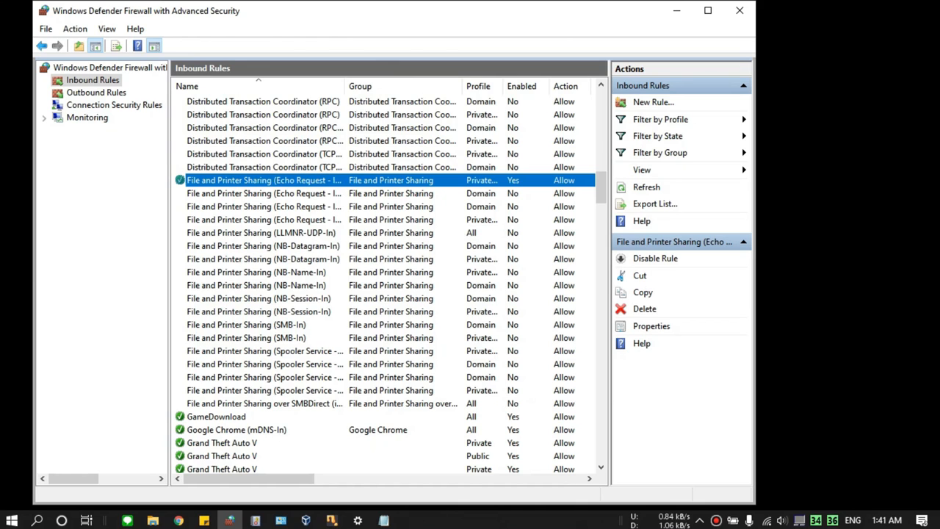
{"action": "double_click", "coordinate": [264, 180]}
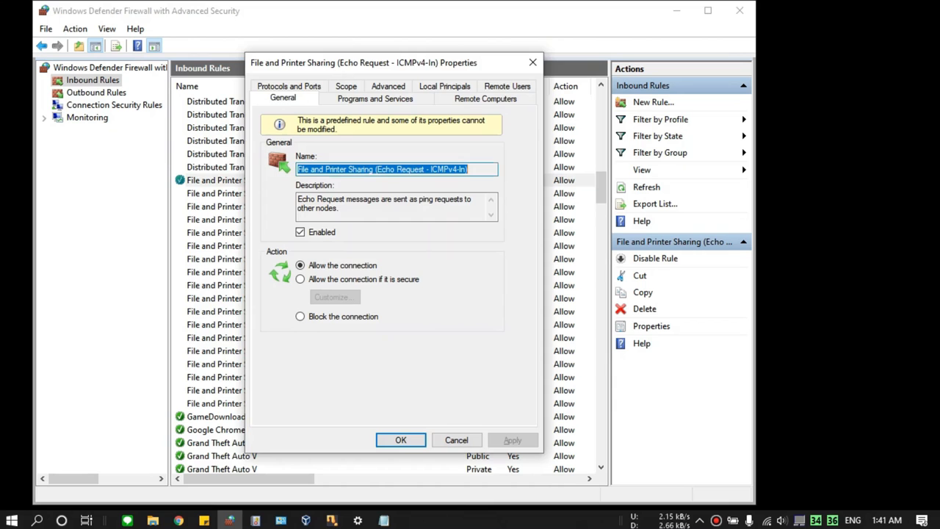
{"action": "left_click_drag", "start_coordinate": [368, 61], "coordinate": [421, 11]}
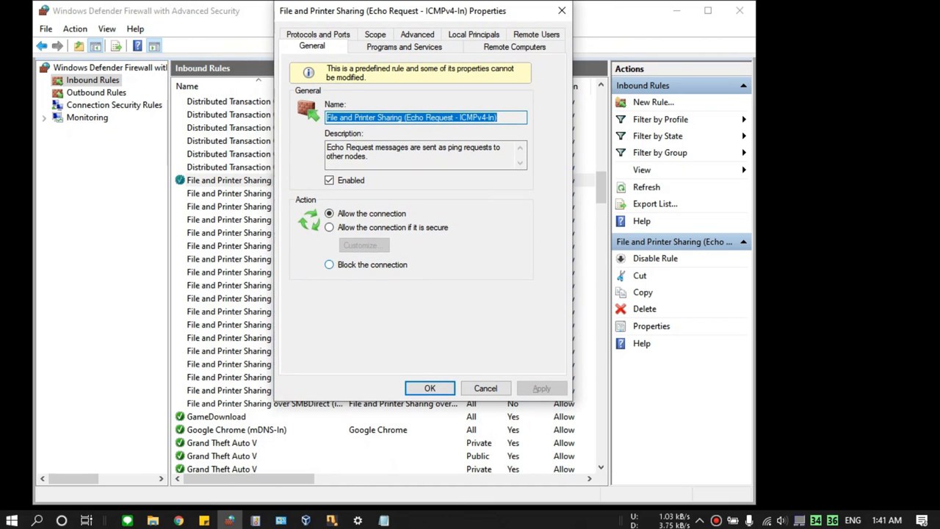
{"action": "left_click", "coordinate": [329, 264]}
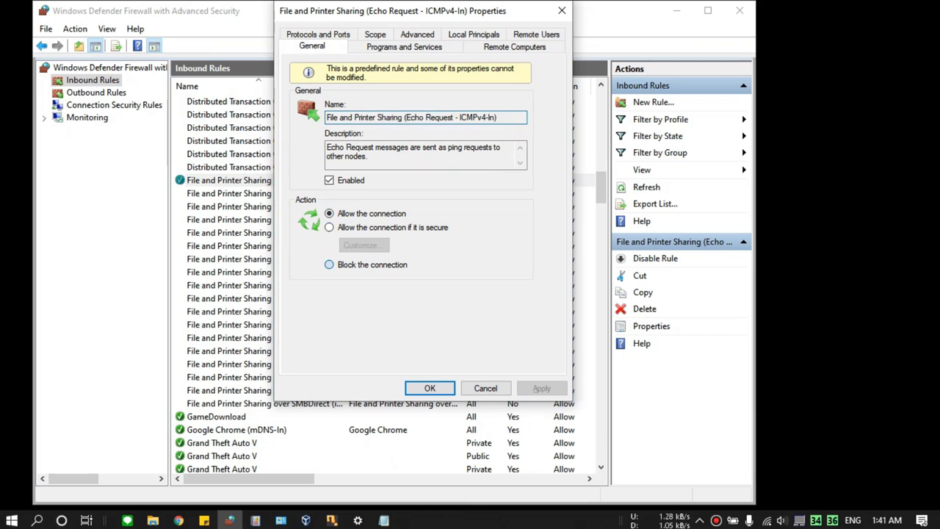
{"action": "left_click_drag", "start_coordinate": [421, 11], "coordinate": [422, 52]}
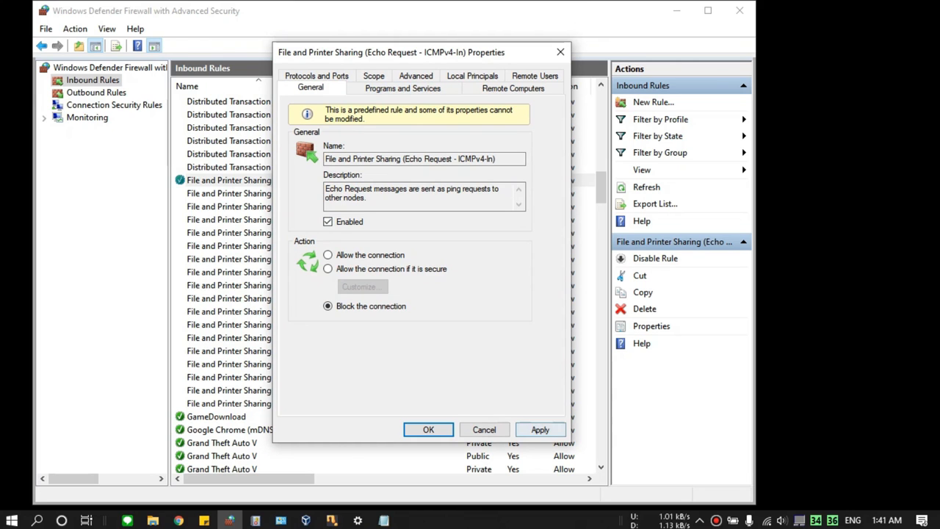
{"action": "left_click", "coordinate": [541, 430]}
{"action": "left_click", "coordinate": [428, 430]}
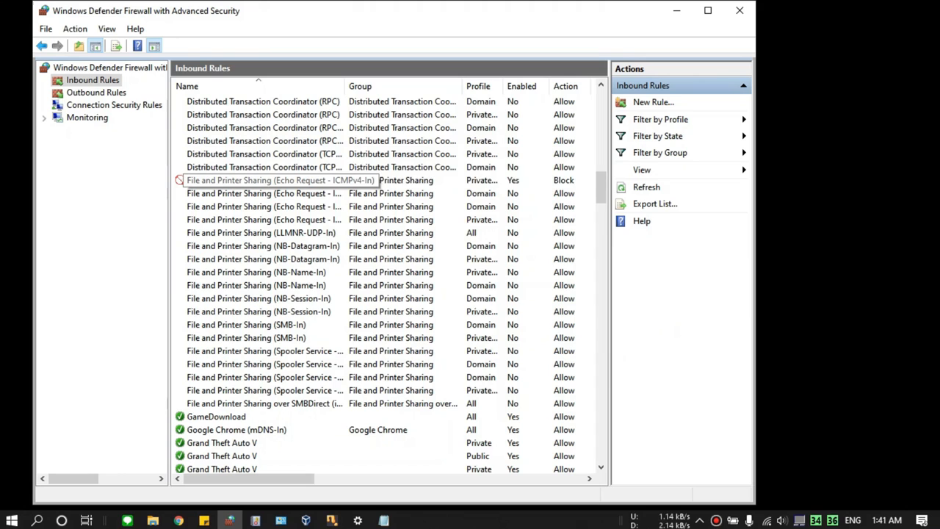
{"action": "left_click", "coordinate": [279, 180]}
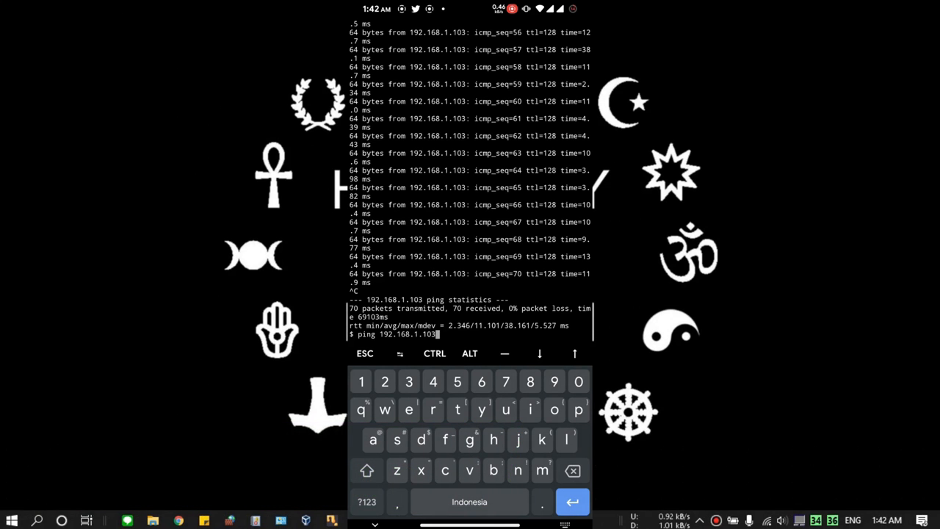
- Ping 192.168.1.103 again from the phone's terminal with the firewall rule blocking, and stop the ping
{"action": "key", "text": "Return"}
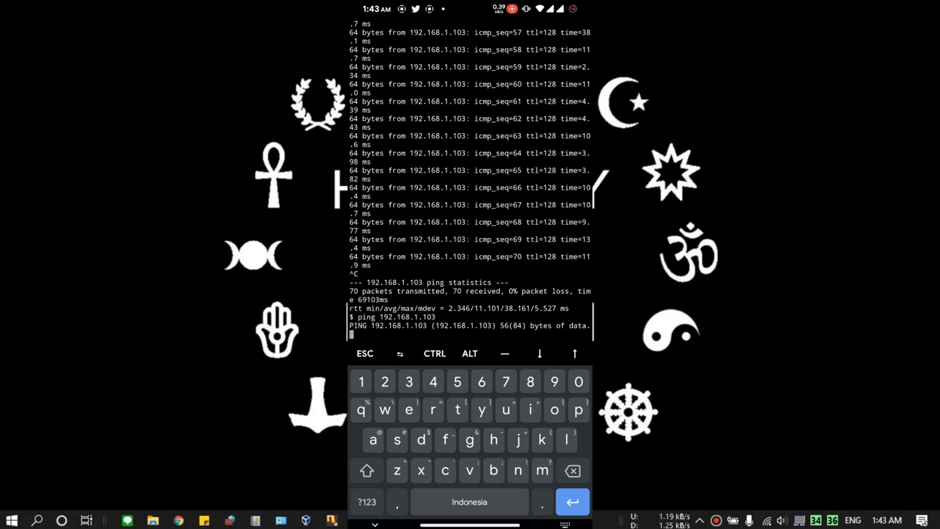
{"action": "left_click", "coordinate": [435, 354]}
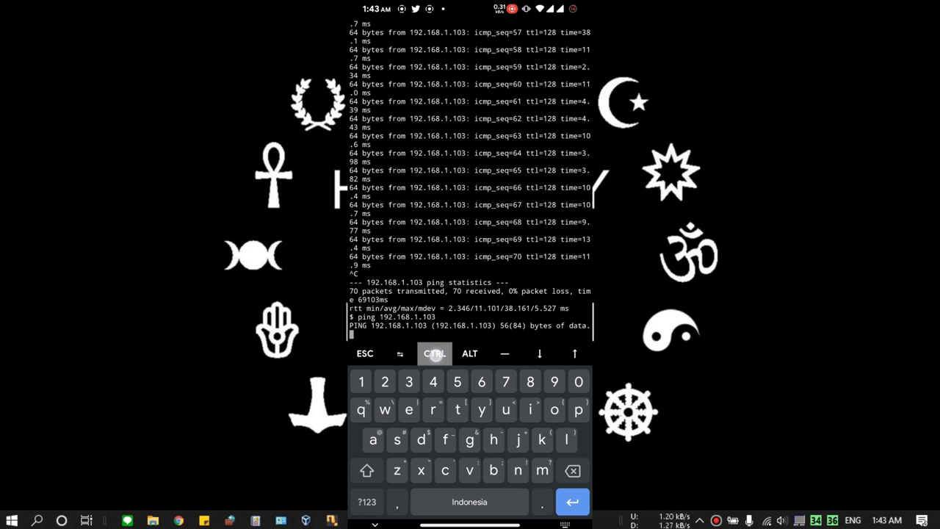
{"action": "left_click", "coordinate": [445, 470]}
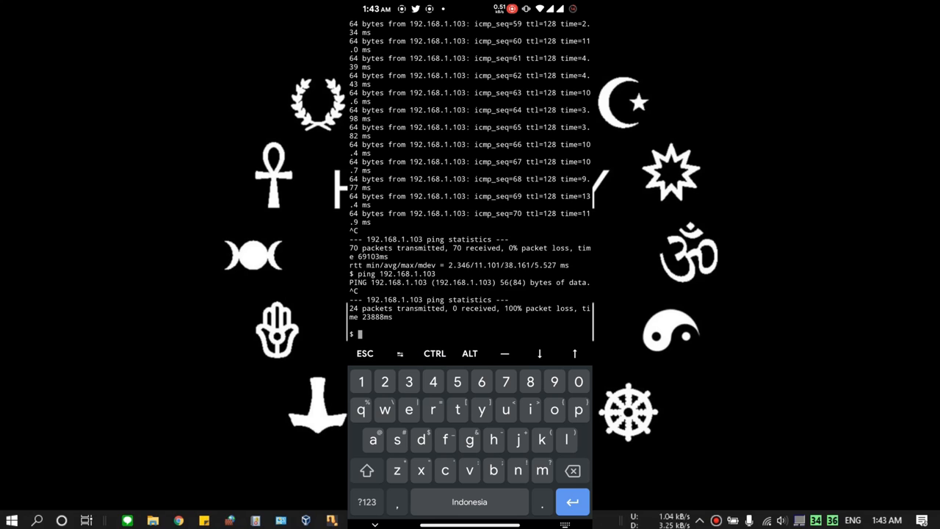
{"action": "left_click", "coordinate": [359, 318]}
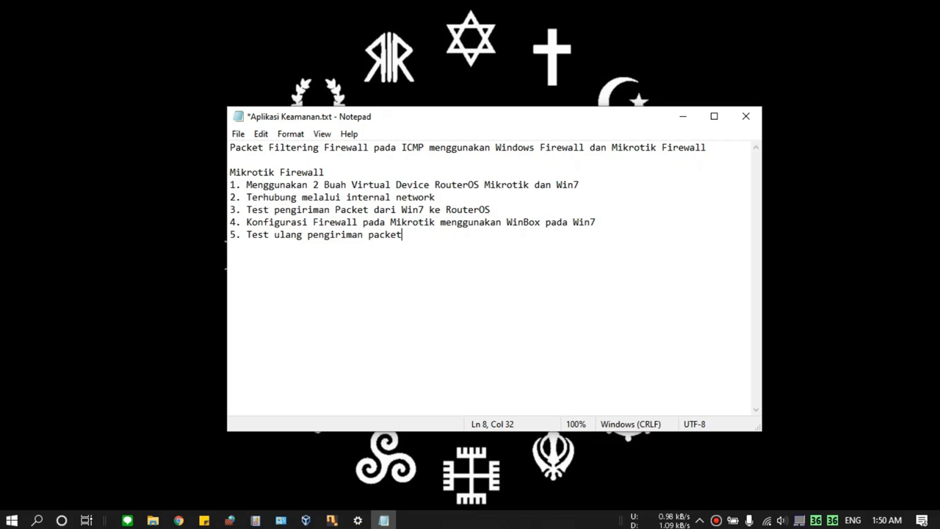
{"action": "left_click_drag", "start_coordinate": [246, 210], "coordinate": [330, 210]}
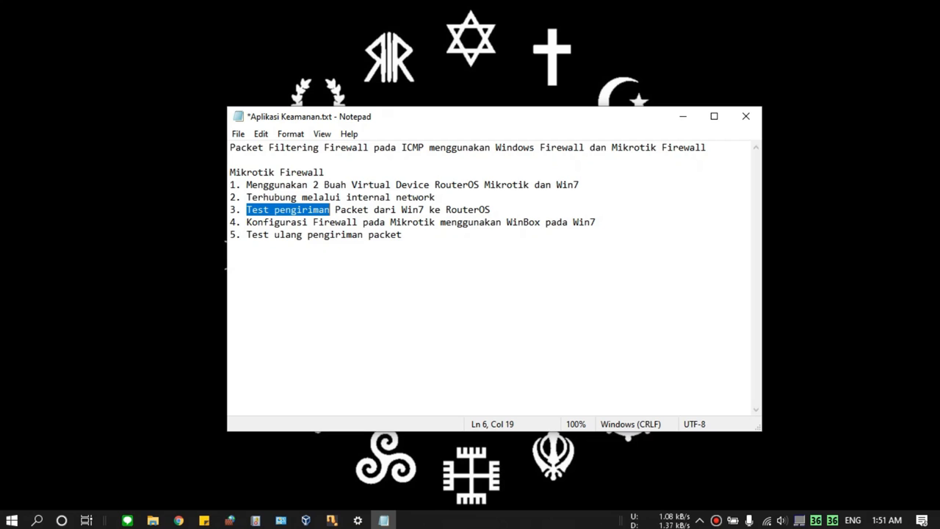
{"action": "left_click", "coordinate": [403, 234]}
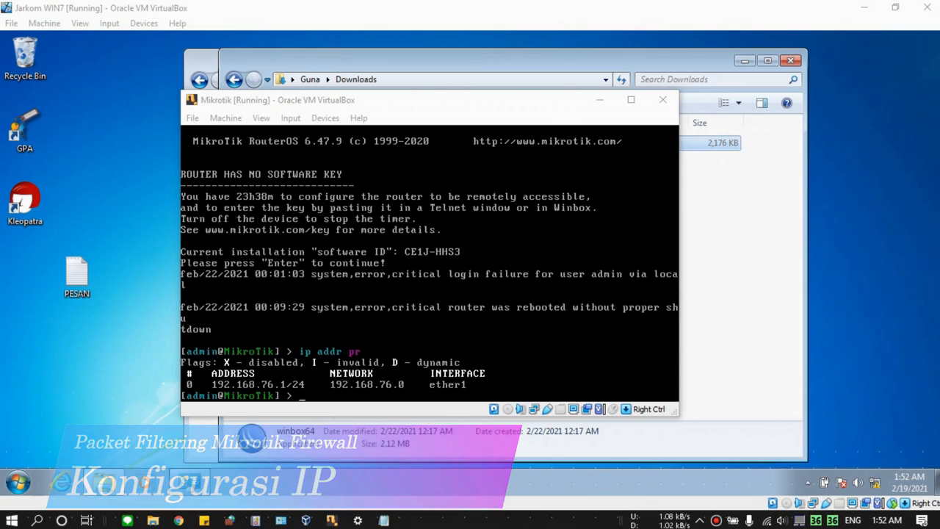
- Open the Internet Protocol Version 4 (TCP/IPv4) properties of the Windows 7 machine's Local Area Connection
{"action": "left_click_drag", "start_coordinate": [357, 105], "coordinate": [417, 134]}
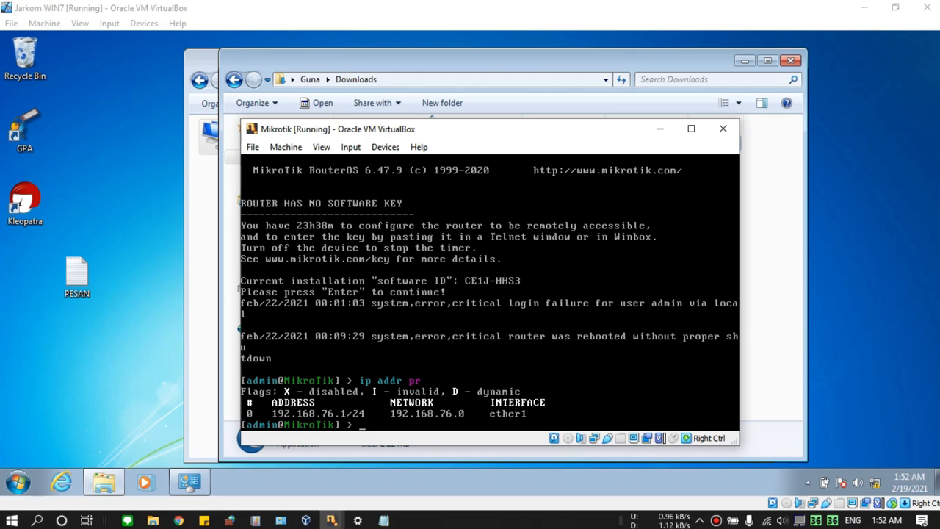
{"action": "left_click", "coordinate": [771, 287]}
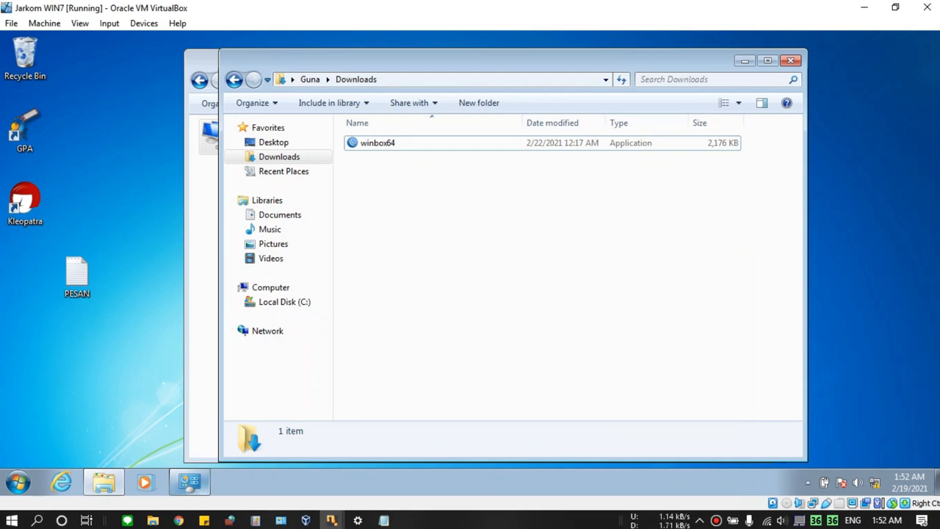
{"action": "left_click", "coordinate": [203, 287]}
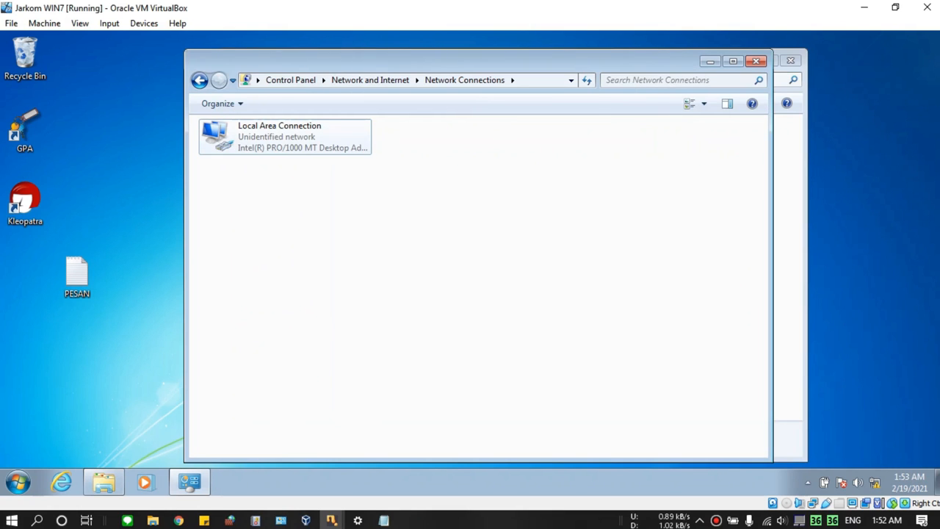
{"action": "double_click", "coordinate": [285, 137]}
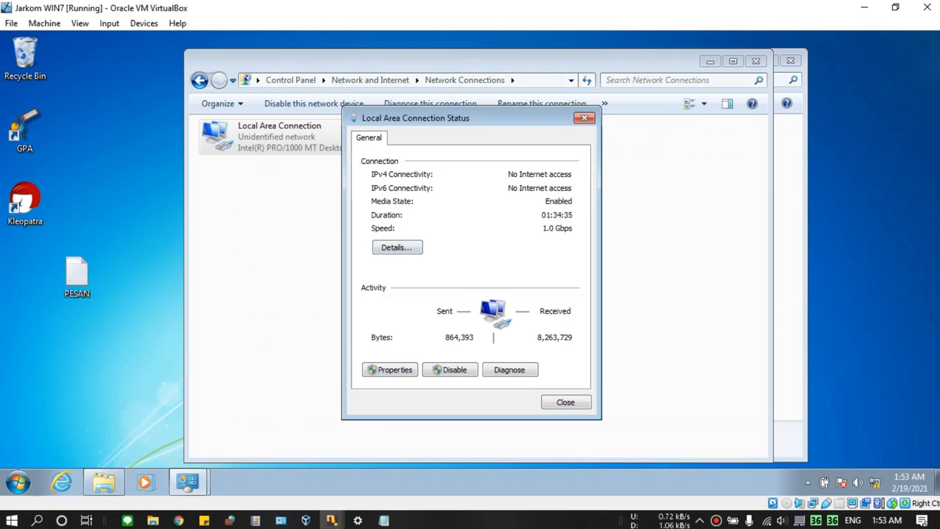
{"action": "left_click", "coordinate": [390, 370]}
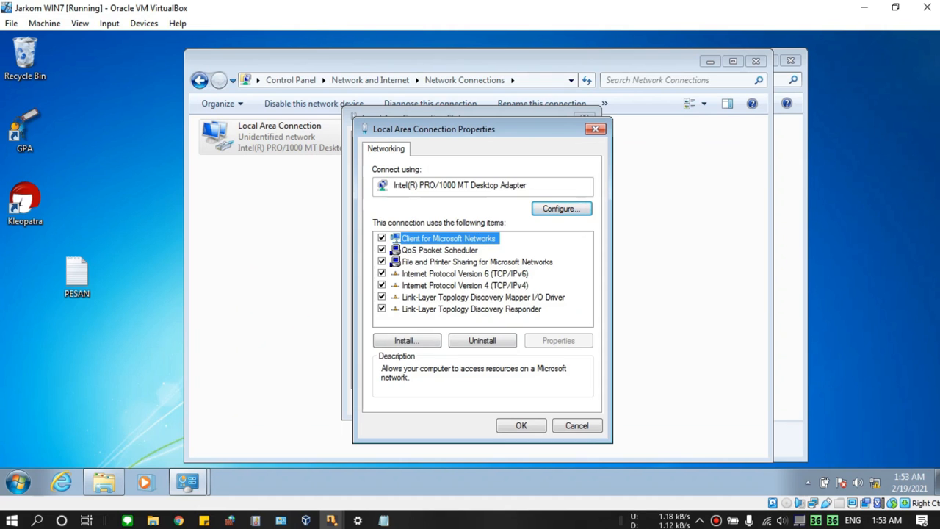
{"action": "double_click", "coordinate": [465, 285]}
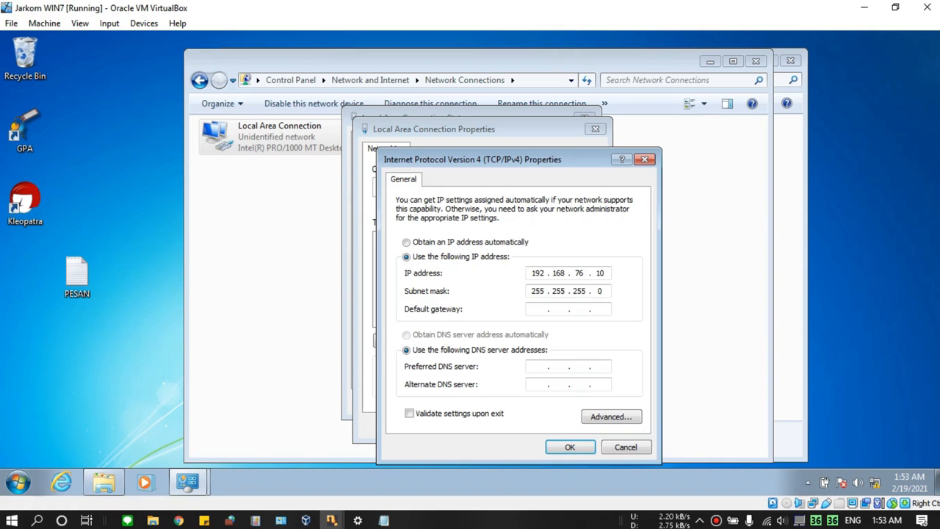
- Examine each octet of the configured IPv4 address, and close the Local Area Connection dialogs
{"action": "double_click", "coordinate": [538, 274]}
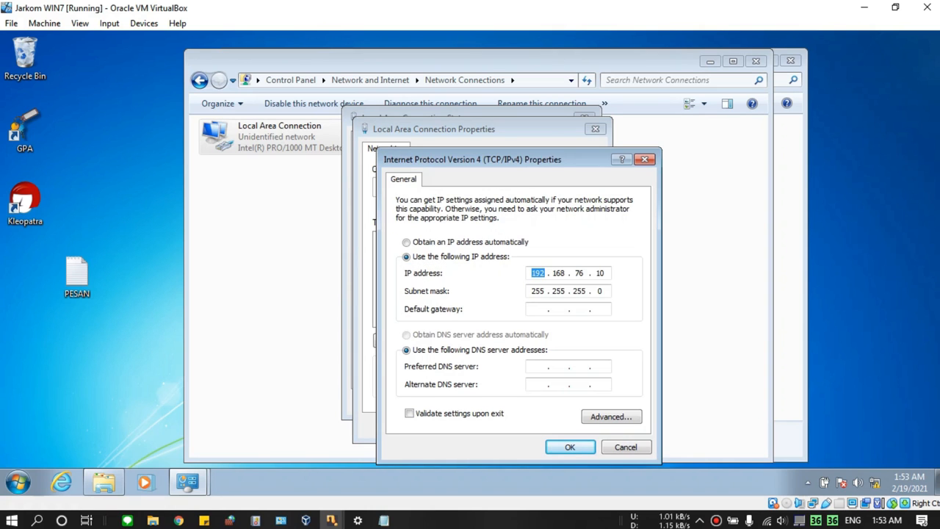
{"action": "double_click", "coordinate": [560, 273]}
{"action": "double_click", "coordinate": [579, 274]}
{"action": "double_click", "coordinate": [600, 274]}
{"action": "mouse_move", "coordinate": [332, 520]}
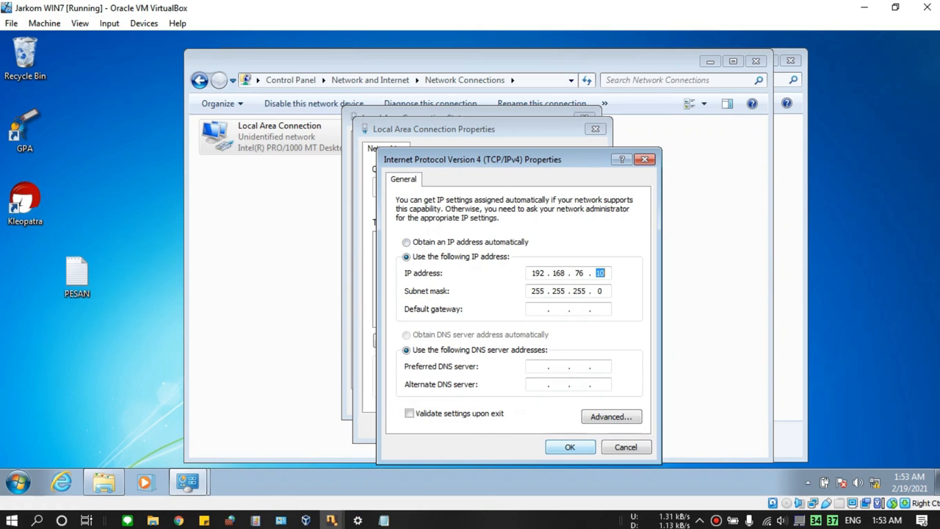
{"action": "key", "text": "Return"}
{"action": "key", "text": "Return"}
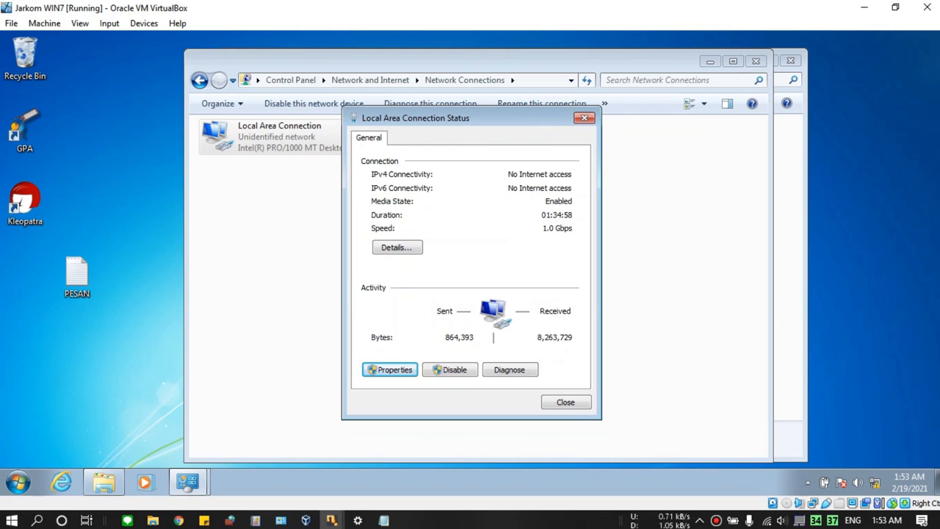
{"action": "left_click", "coordinate": [565, 403]}
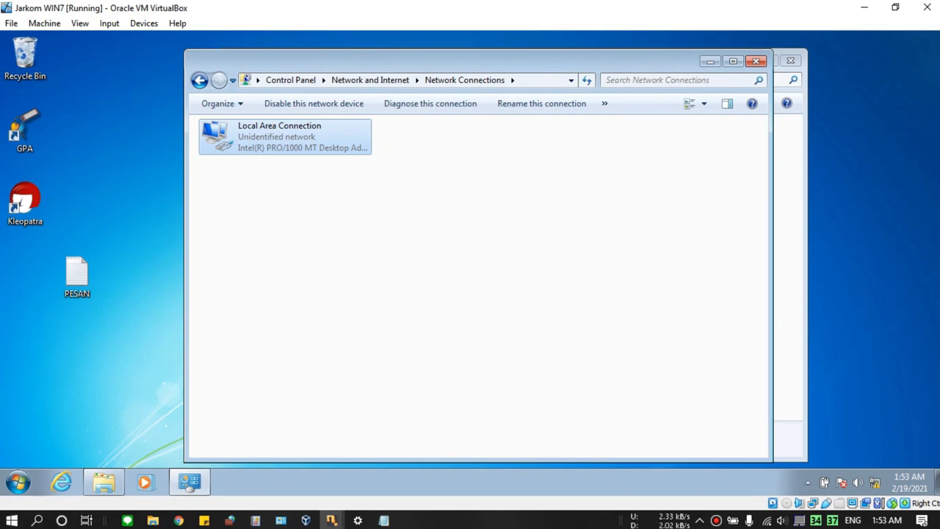
- Run winbox64 from the Downloads folder
{"action": "left_click", "coordinate": [103, 482]}
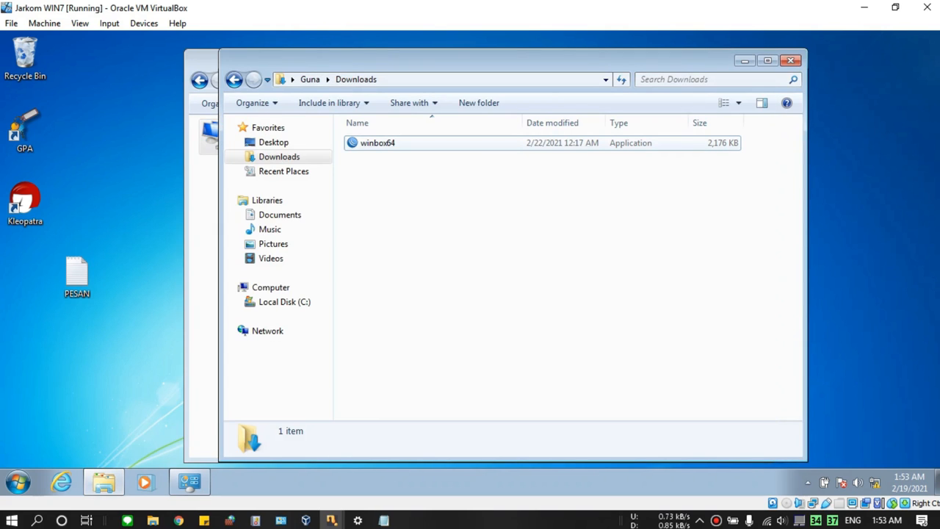
{"action": "left_click", "coordinate": [378, 143]}
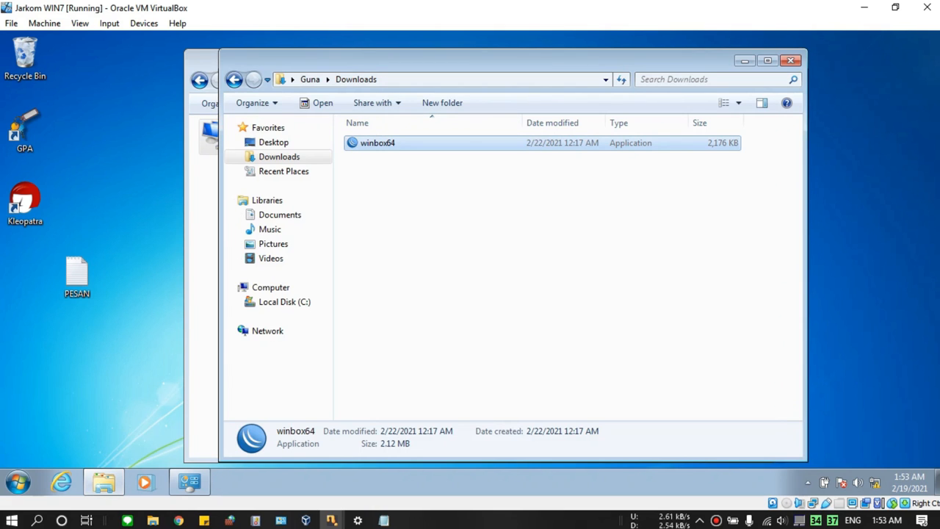
{"action": "key", "text": "Return"}
{"action": "key", "text": "alt+r"}
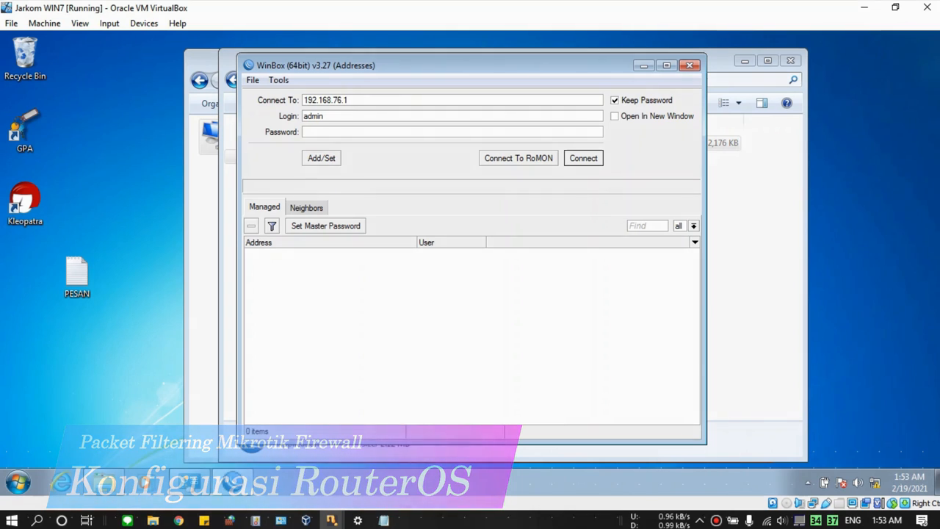
- Check the router address against the MikroTik console, connect to 192.168.76.1 as admin and dismiss the RouterOS Welcome notice
{"action": "left_click_drag", "start_coordinate": [303, 100], "coordinate": [350, 100]}
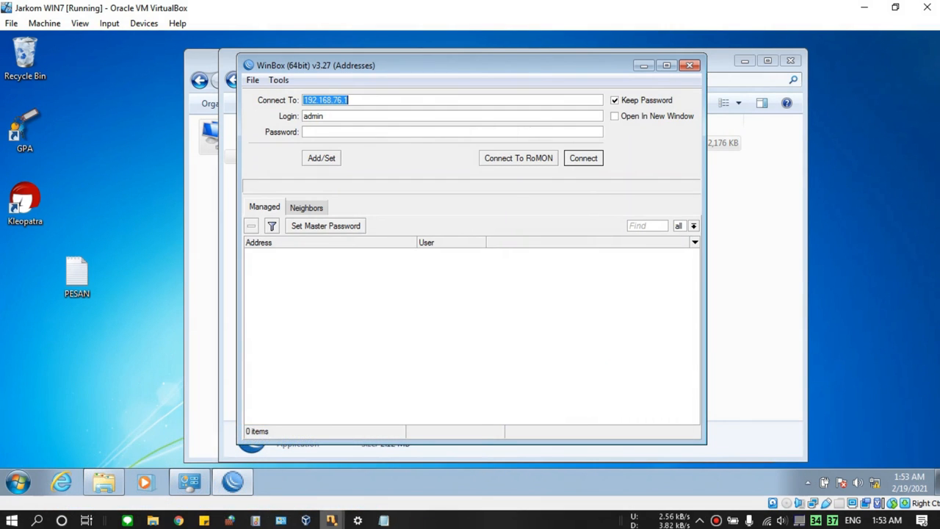
{"action": "left_click", "coordinate": [256, 455]}
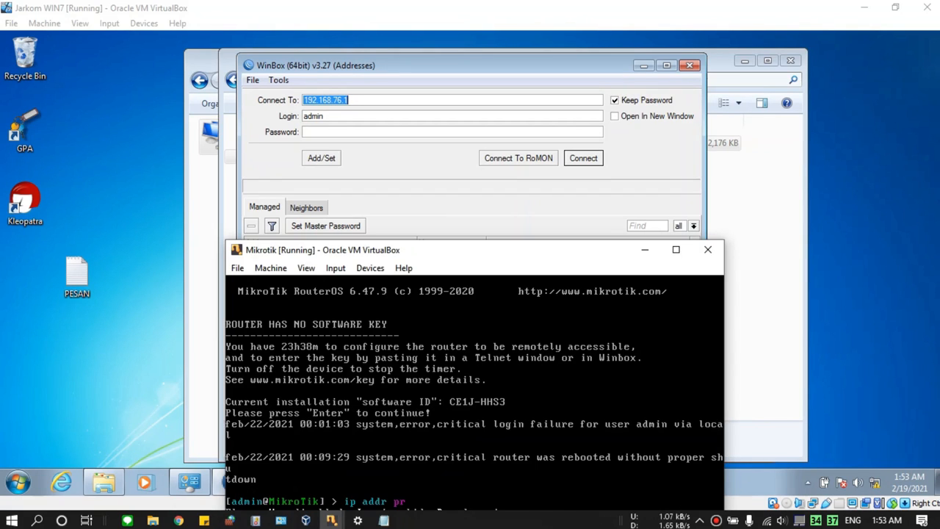
{"action": "left_click_drag", "start_coordinate": [472, 238], "coordinate": [639, 146]}
{"action": "left_click", "coordinate": [563, 309]}
{"action": "key", "text": "Escape"}
{"action": "left_click", "coordinate": [440, 100]}
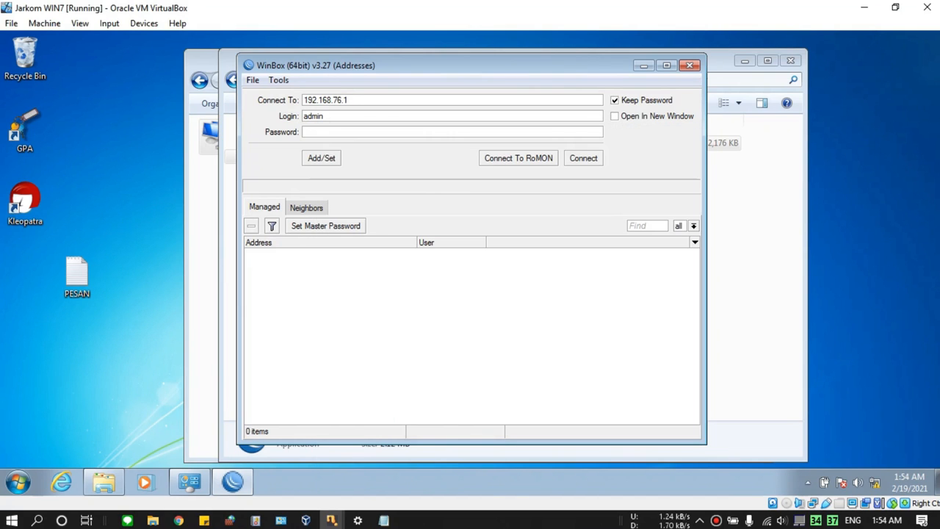
{"action": "key", "text": "Return"}
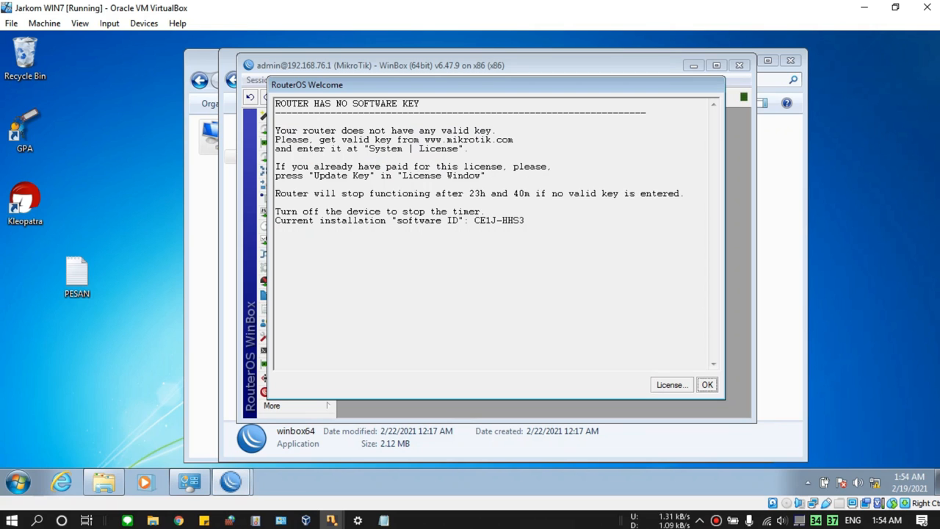
{"action": "key", "text": "Return"}
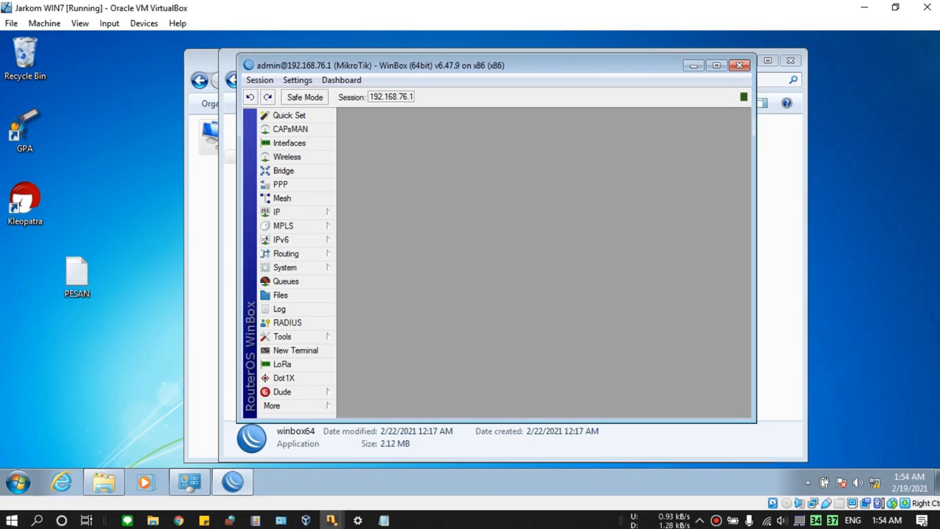
- Open the router's IP Firewall filter rules
{"action": "left_click_drag", "start_coordinate": [514, 65], "coordinate": [528, 77]}
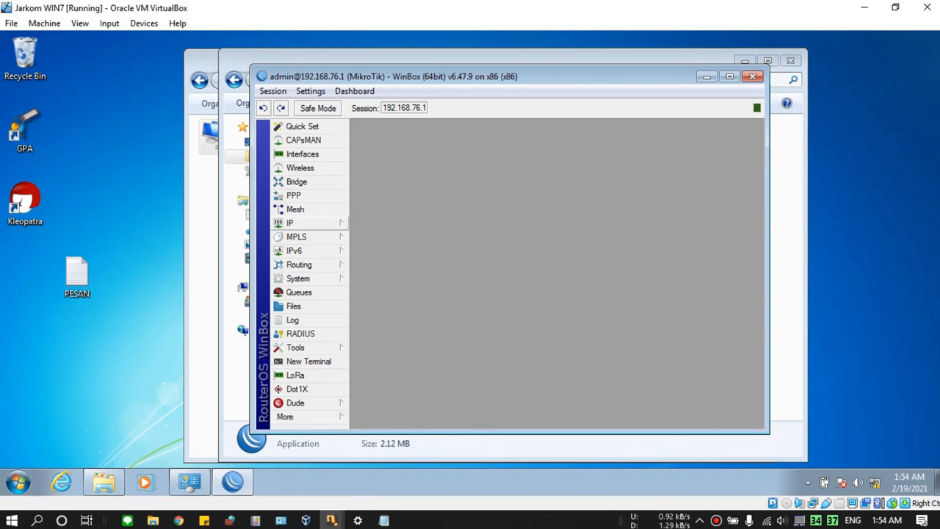
{"action": "left_click", "coordinate": [302, 223]}
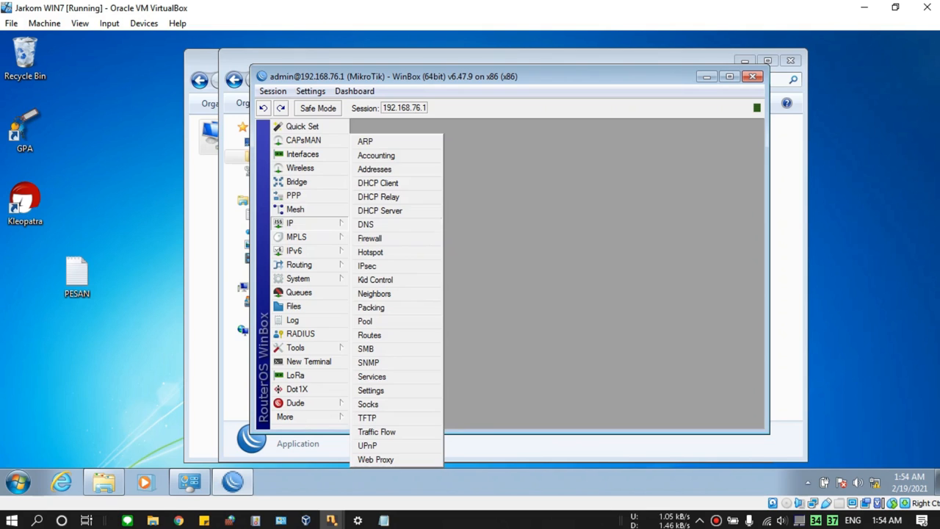
{"action": "left_click", "coordinate": [369, 238]}
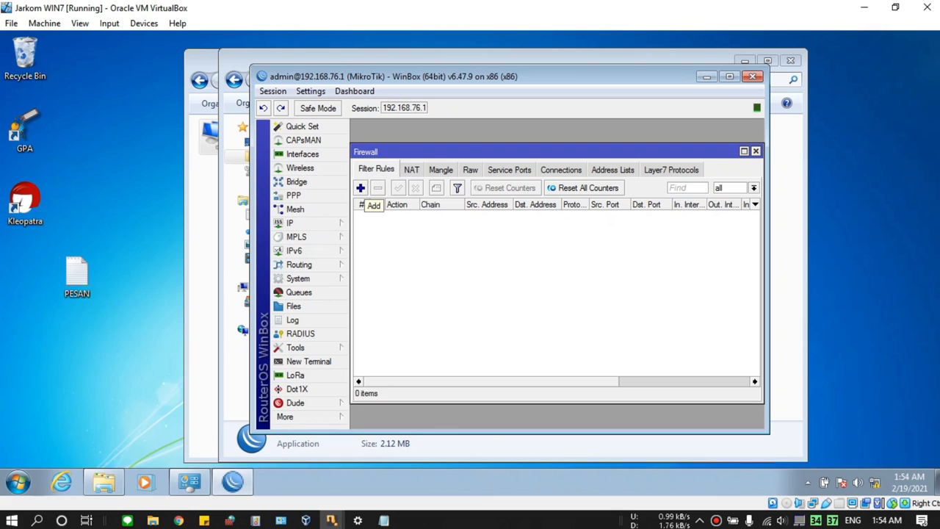
- Add a new firewall filter rule with its chain set to input
{"action": "left_click", "coordinate": [361, 188]}
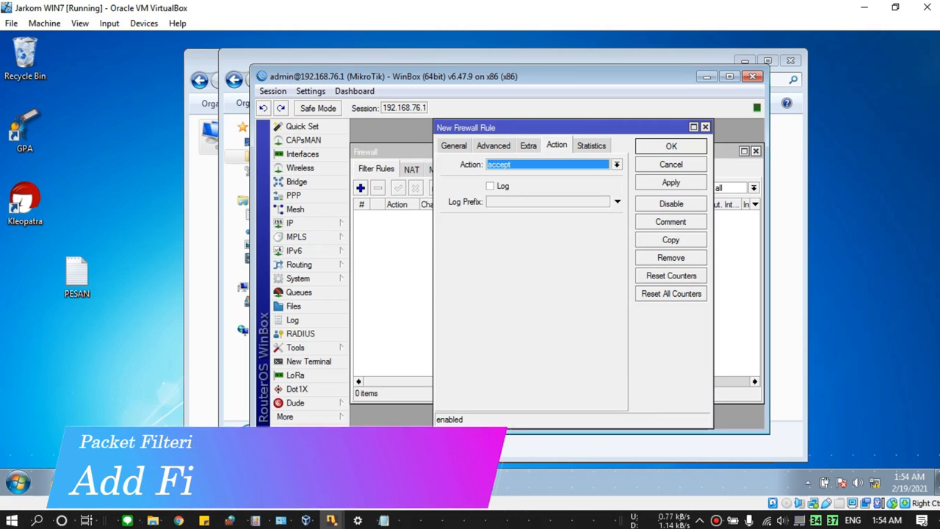
{"action": "left_click", "coordinate": [455, 146]}
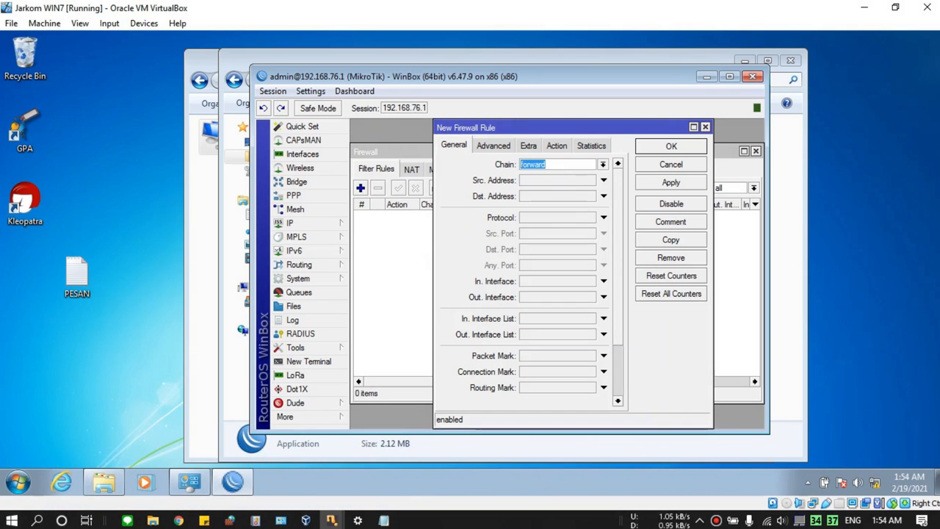
{"action": "left_click", "coordinate": [603, 164]}
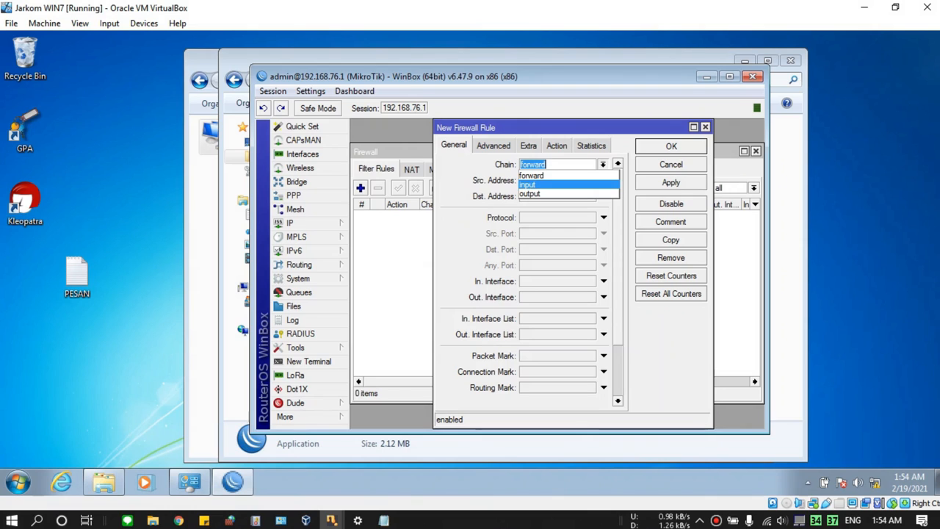
{"action": "left_click", "coordinate": [528, 185]}
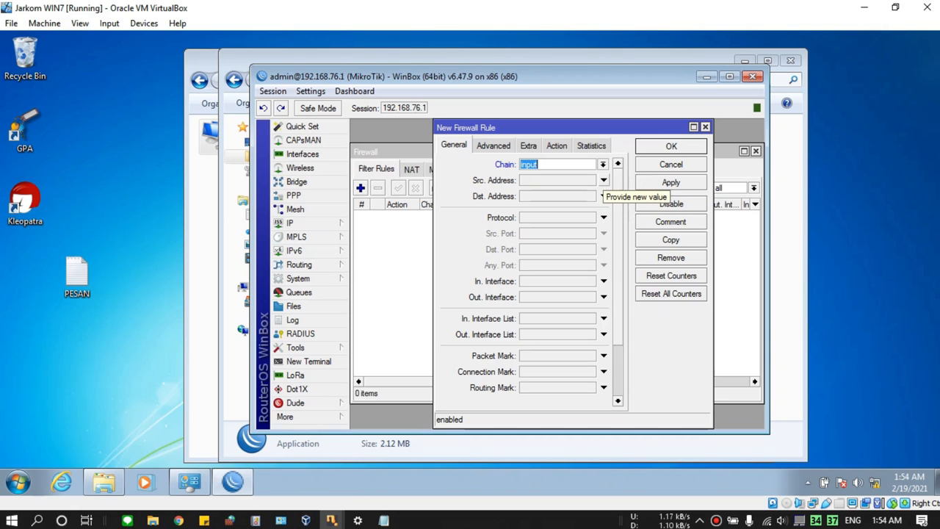
{"action": "left_click", "coordinate": [603, 180]}
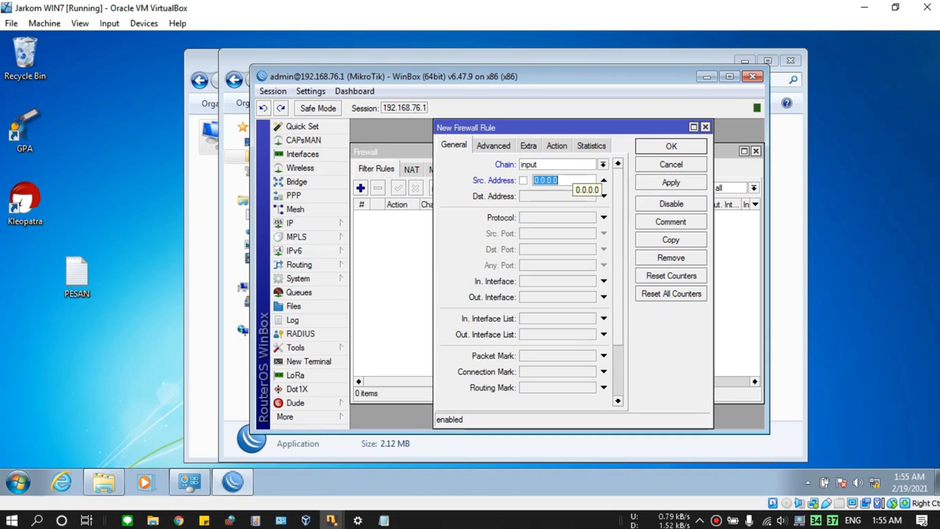
{"action": "type", "text": "1"}
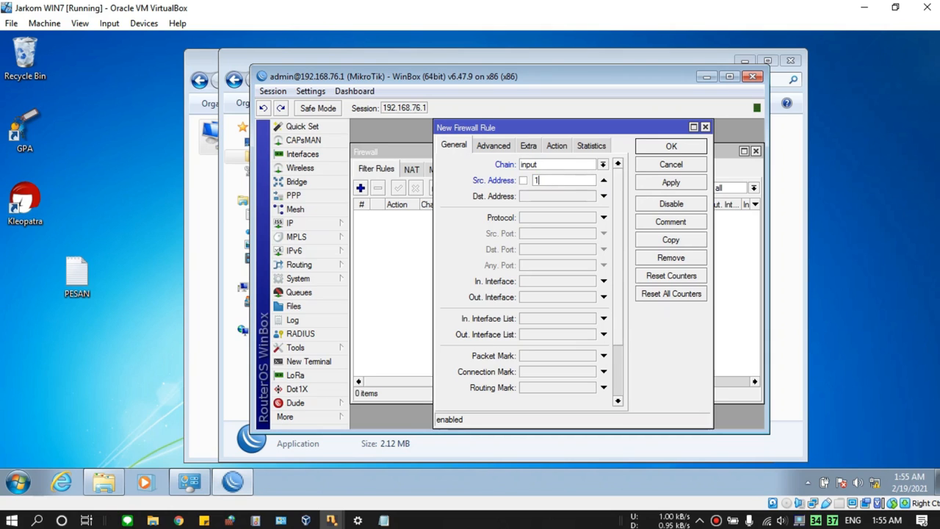
{"action": "type", "text": "92.168.76.10"}
{"action": "key", "text": "shift+Left"}
{"action": "key", "text": "shift+Left"}
{"action": "key", "text": "shift+Left"}
{"action": "key", "text": "shift+Left"}
{"action": "key", "text": "shift+Left"}
{"action": "key", "text": "shift+Left"}
{"action": "key", "text": "shift+Left"}
{"action": "key", "text": "shift+Left"}
{"action": "key", "text": "shift+Left"}
{"action": "key", "text": "shift+Left"}
{"action": "key", "text": "shift+Left"}
{"action": "key", "text": "shift+Left"}
{"action": "key", "text": "shift+Left"}
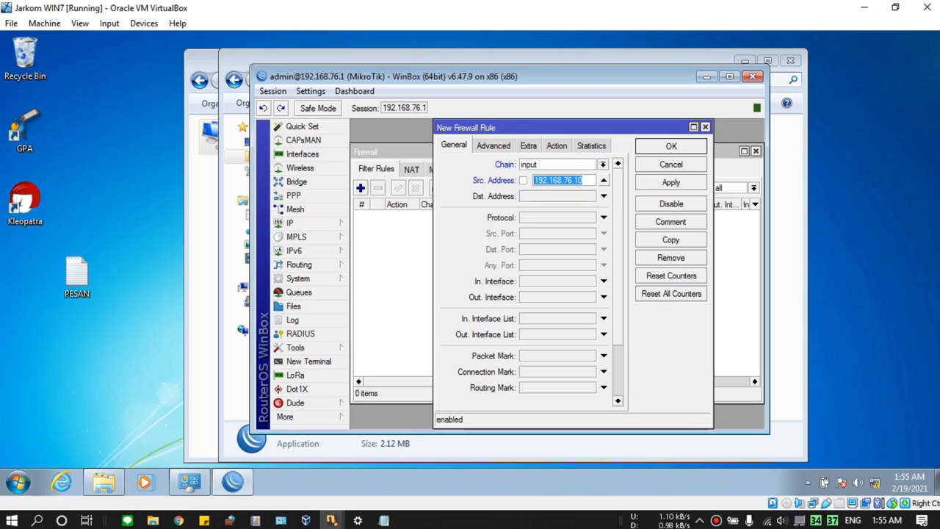
{"action": "key", "text": "BackSpace"}
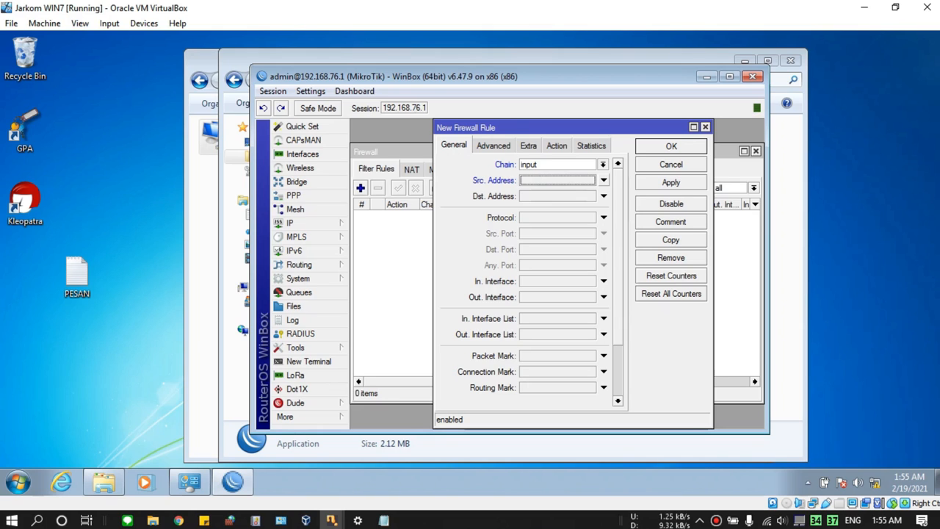
- Set the new rule's protocol to icmp and bring up its action settings
{"action": "left_click", "coordinate": [603, 217]}
{"action": "left_click", "coordinate": [590, 217]}
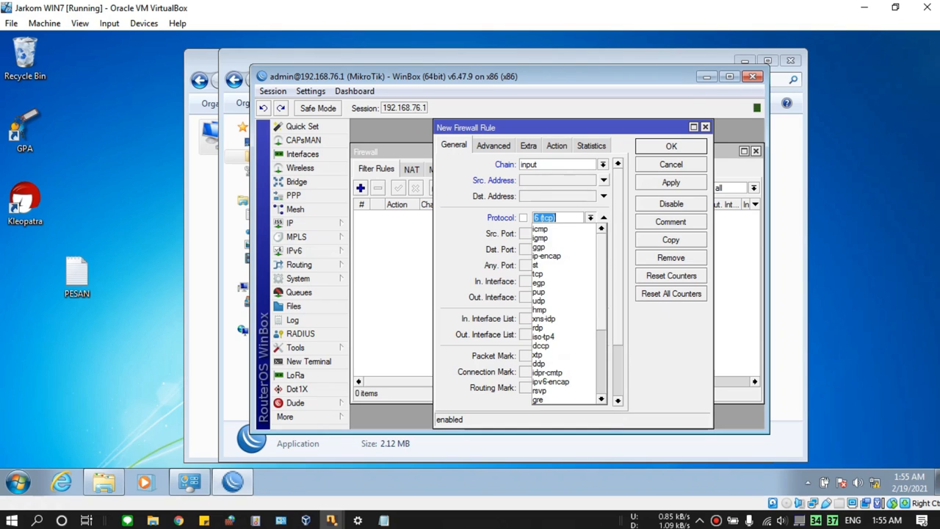
{"action": "key", "text": "Return"}
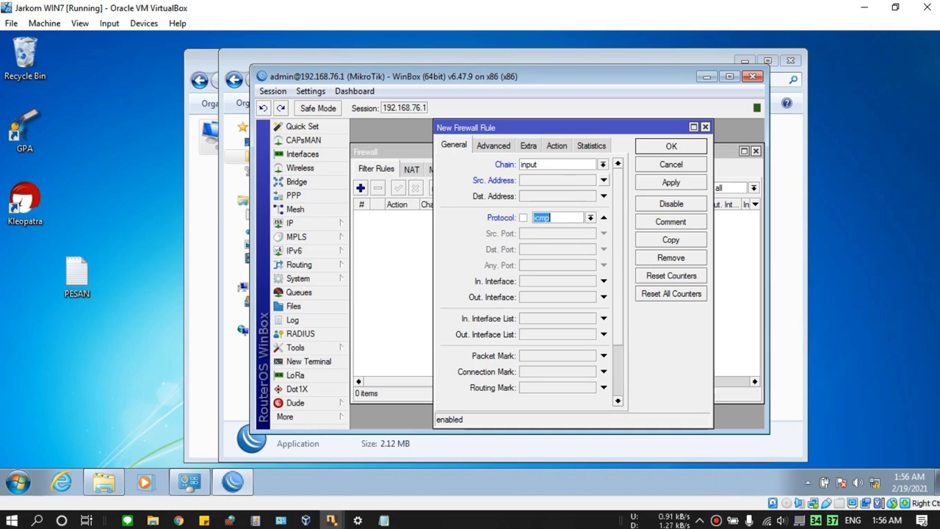
{"action": "left_click", "coordinate": [557, 145]}
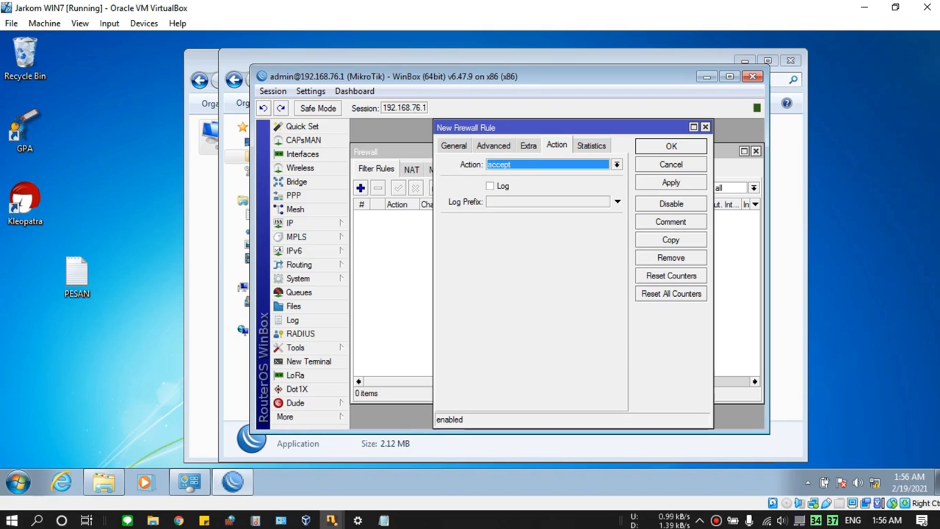
{"action": "key", "text": "alt+Down"}
{"action": "key", "text": "Down"}
{"action": "key", "text": "Down"}
{"action": "key", "text": "Down"}
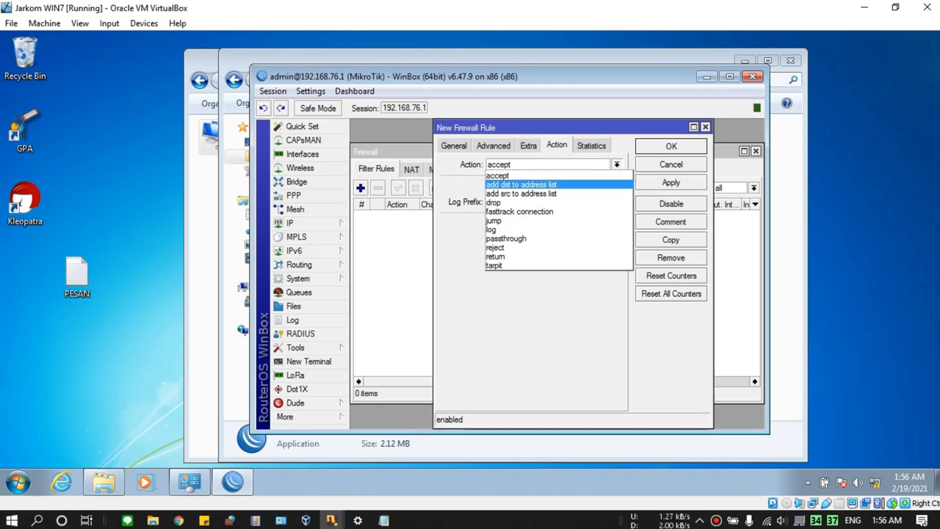
{"action": "key", "text": "Return"}
{"action": "key", "text": "alt+Down"}
{"action": "key", "text": "Down"}
{"action": "key", "text": "Down"}
{"action": "key", "text": "Down"}
{"action": "key", "text": "Down"}
{"action": "key", "text": "Down"}
{"action": "key", "text": "Down"}
{"action": "key", "text": "Return"}
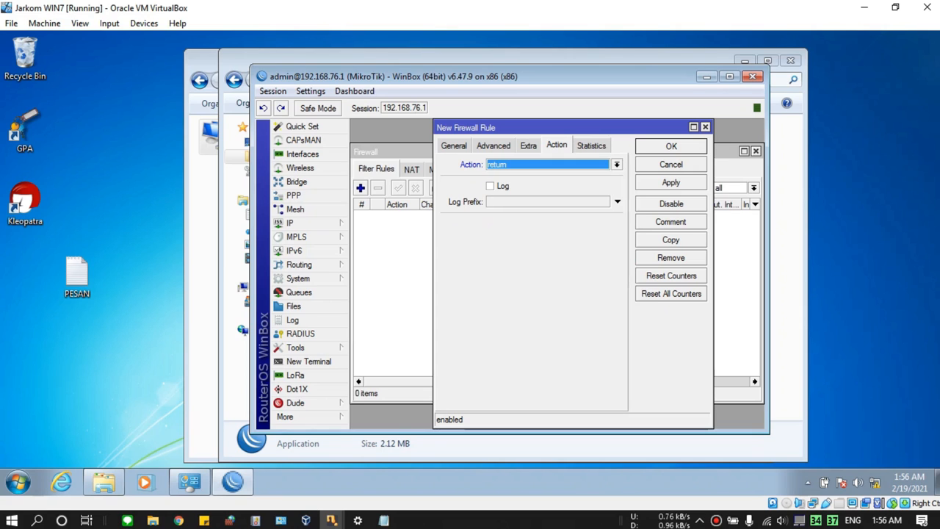
- Set the new firewall rule's action to reject
{"action": "left_click", "coordinate": [618, 164]}
{"action": "left_click", "coordinate": [547, 248]}
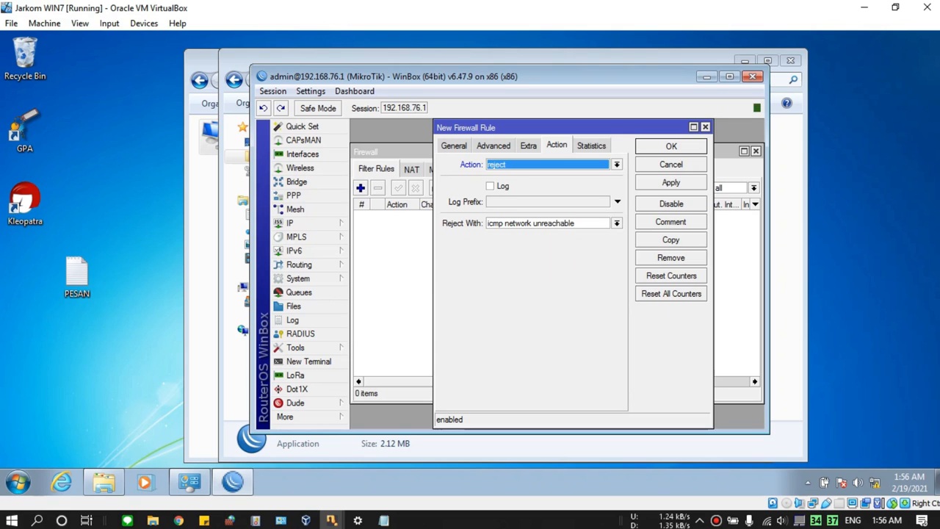
- Change the unsaved firewall rule's action to drop
{"action": "left_click", "coordinate": [617, 164]}
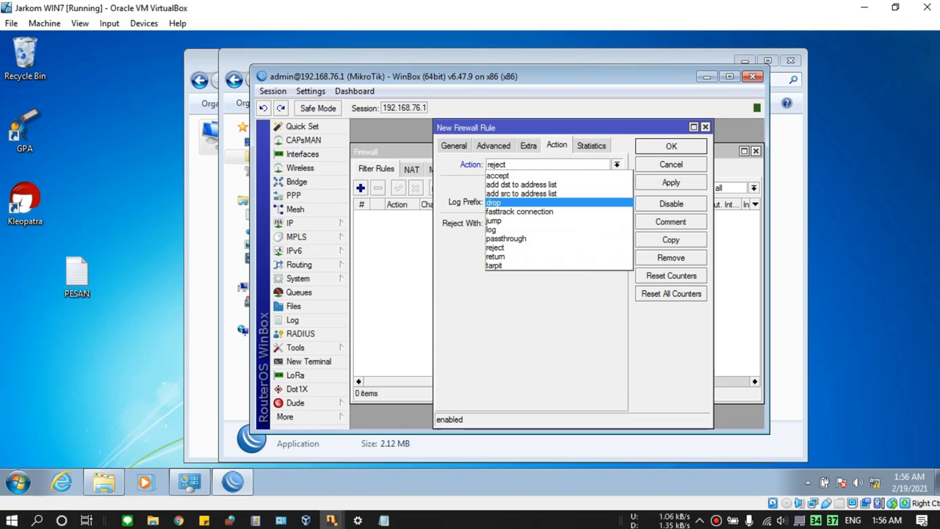
{"action": "left_click", "coordinate": [547, 203]}
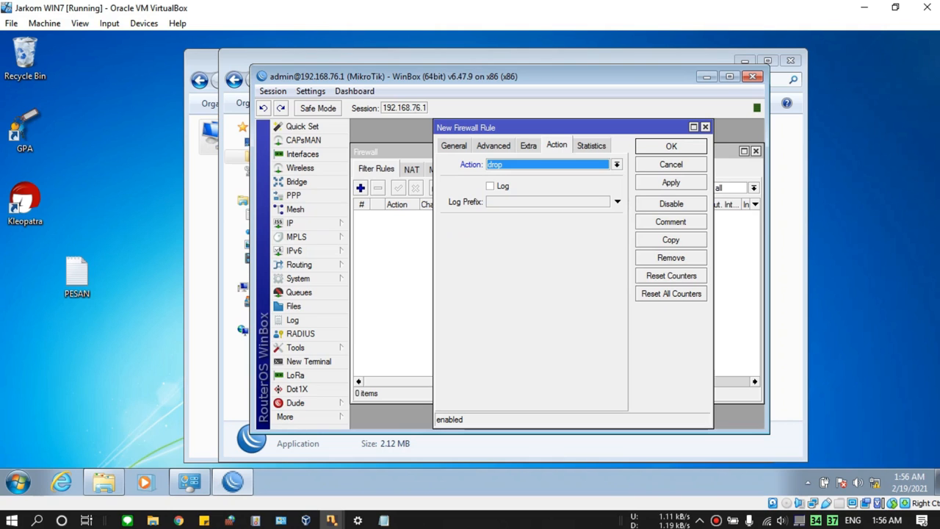
- Launch cmd from the Run dialog and move the Command Prompt window clear of the firewall rule list
{"action": "left_click", "coordinate": [18, 483]}
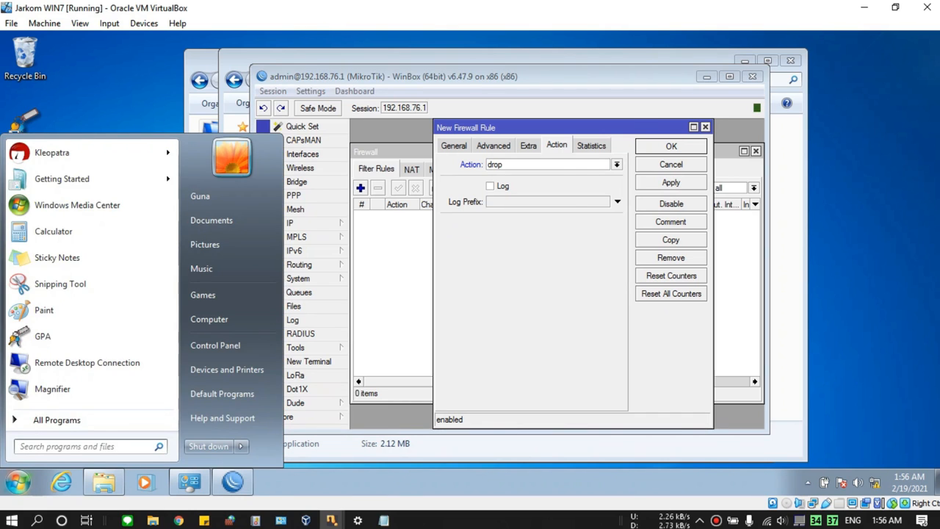
{"action": "left_click", "coordinate": [392, 331]}
{"action": "key", "text": "super+r"}
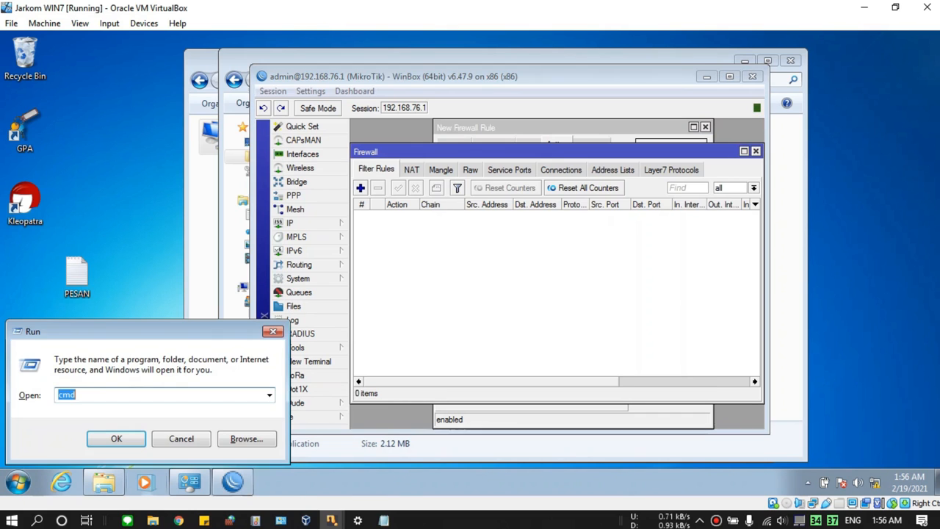
{"action": "key", "text": "Return"}
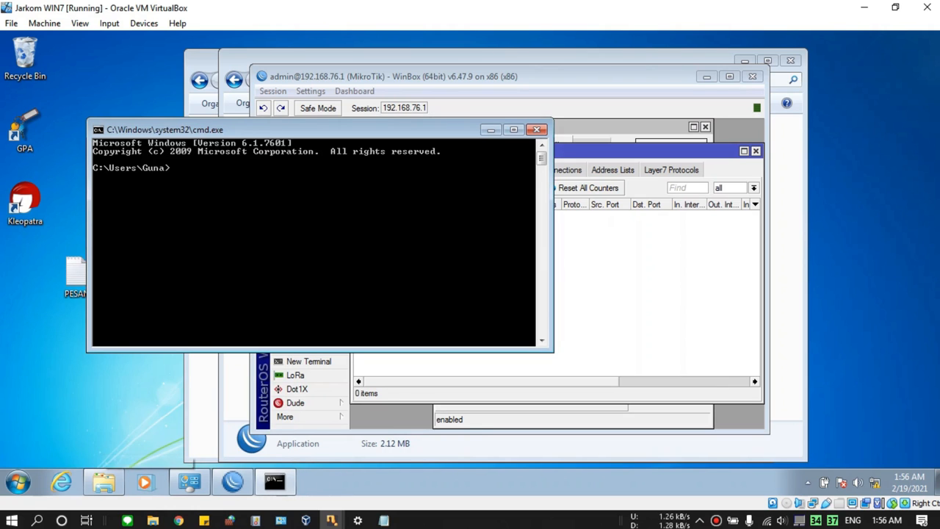
{"action": "left_click_drag", "start_coordinate": [316, 138], "coordinate": [742, 287]}
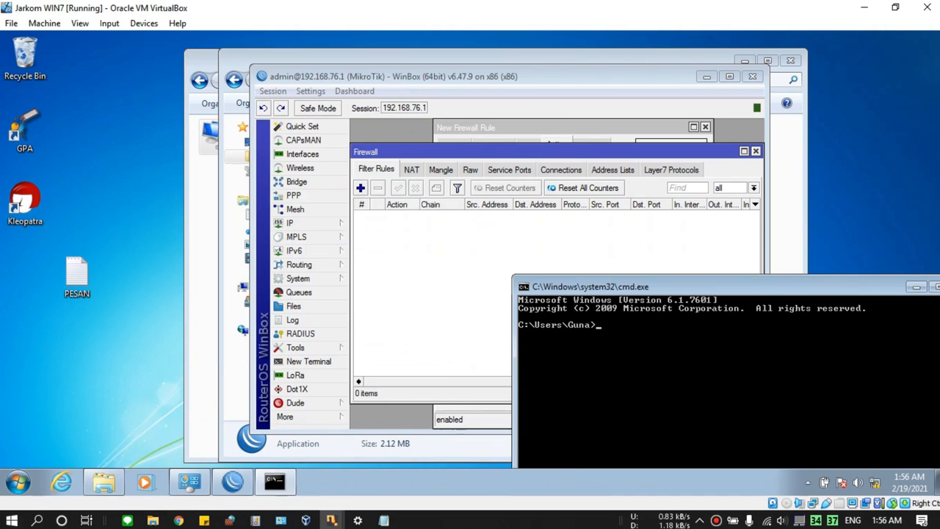
{"action": "left_click", "coordinate": [573, 294]}
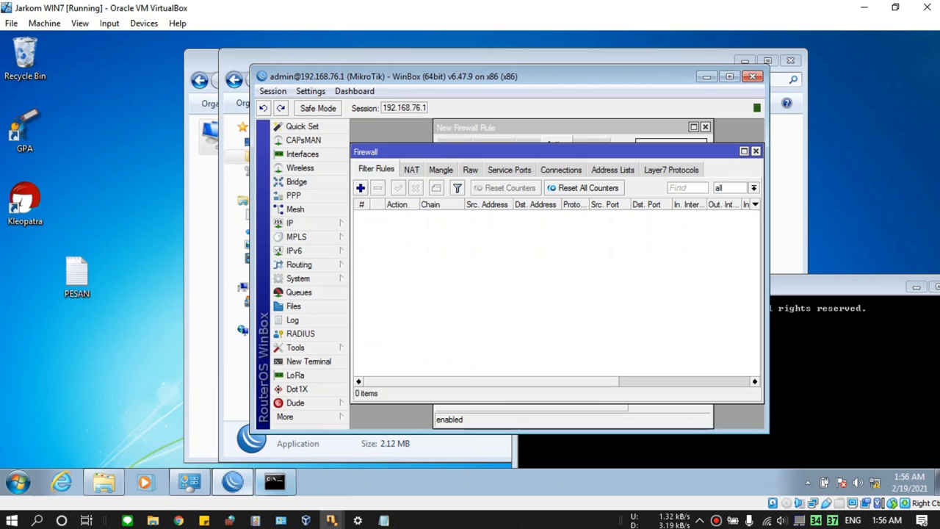
{"action": "left_click", "coordinate": [361, 188]}
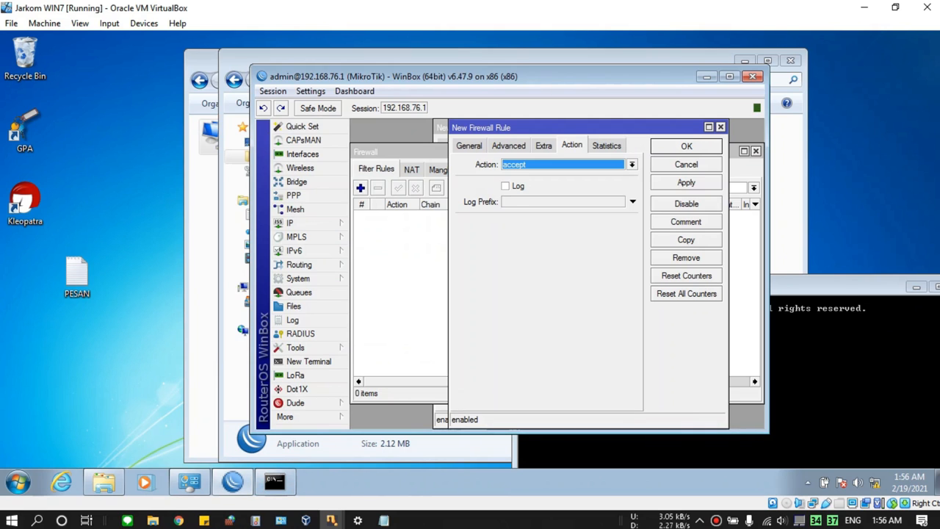
{"action": "left_click", "coordinate": [470, 146]}
{"action": "left_click", "coordinate": [393, 257]}
- Ping the router at 192.168.76.1 from the Command Prompt before any filter rule is applied
{"action": "left_click_drag", "start_coordinate": [820, 288], "coordinate": [751, 229]}
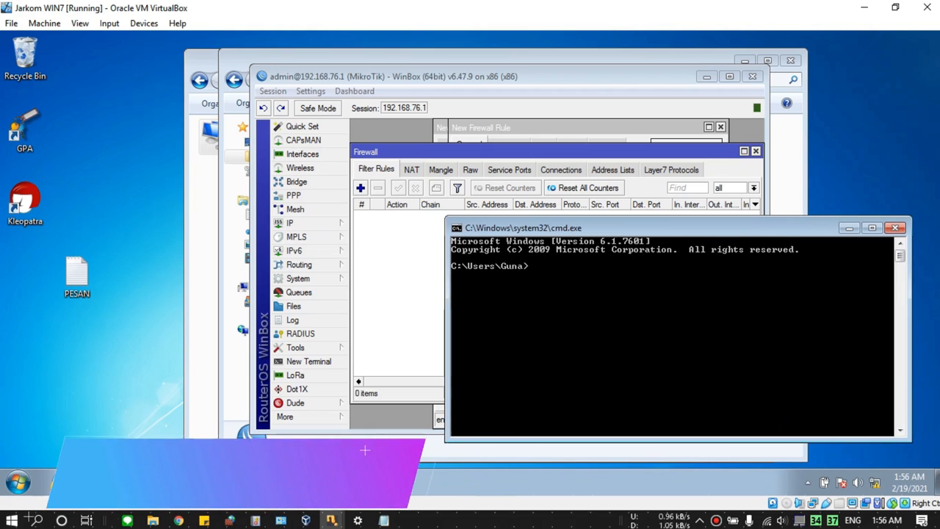
{"action": "type", "text": "ping 192"}
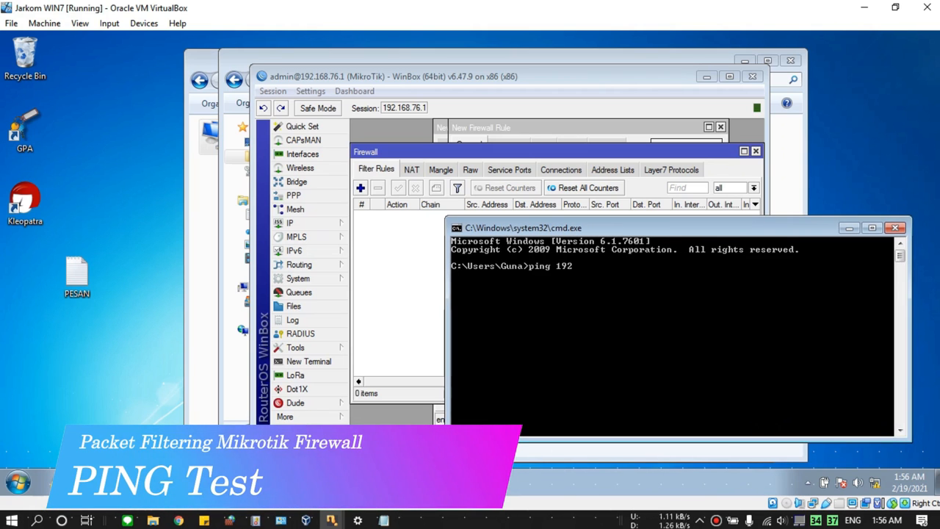
{"action": "type", "text": ".168.76"}
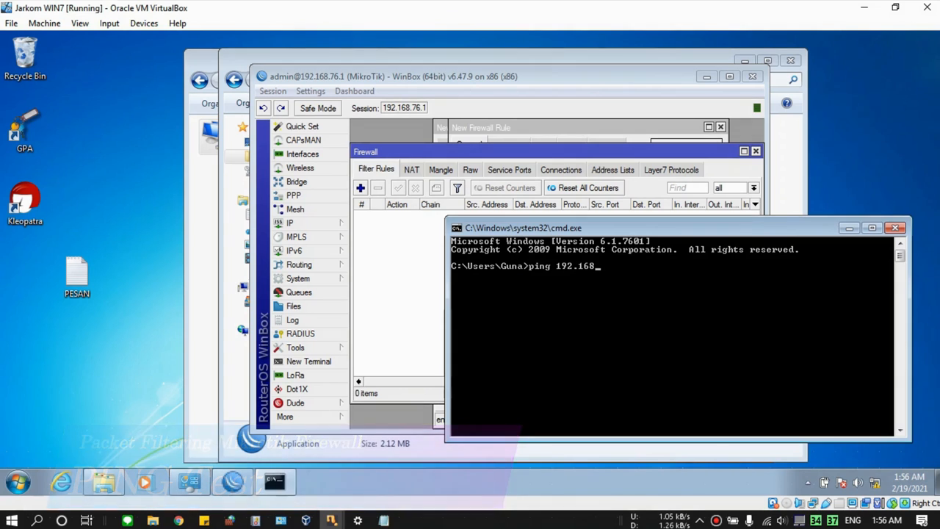
{"action": "type", "text": ".1"}
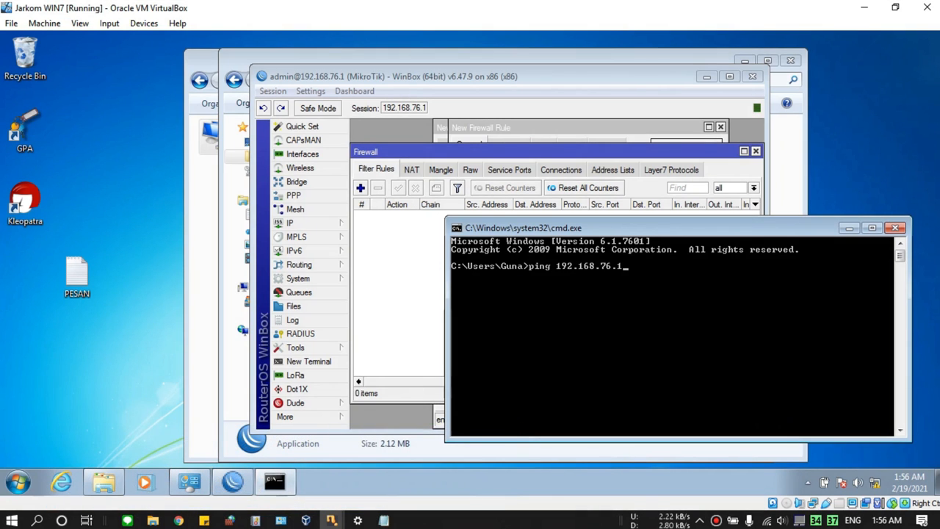
{"action": "key", "text": "Return"}
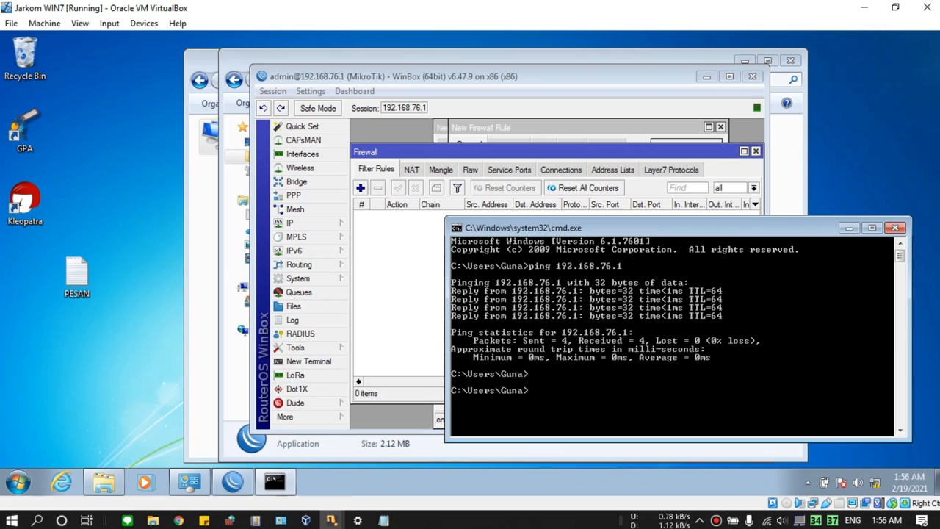
- Return to WinBox and add a new firewall filter rule with its chain set to input
{"action": "key", "text": "alt+Tab"}
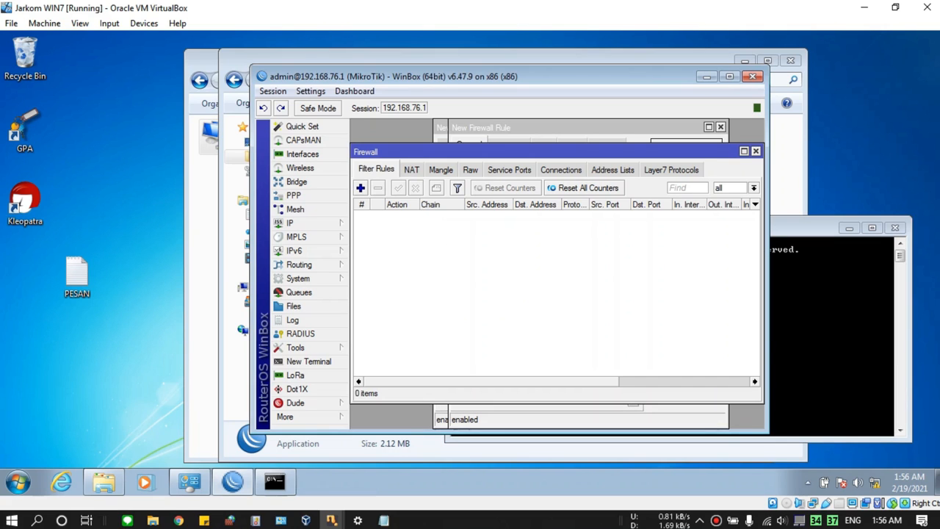
{"action": "left_click", "coordinate": [361, 188]}
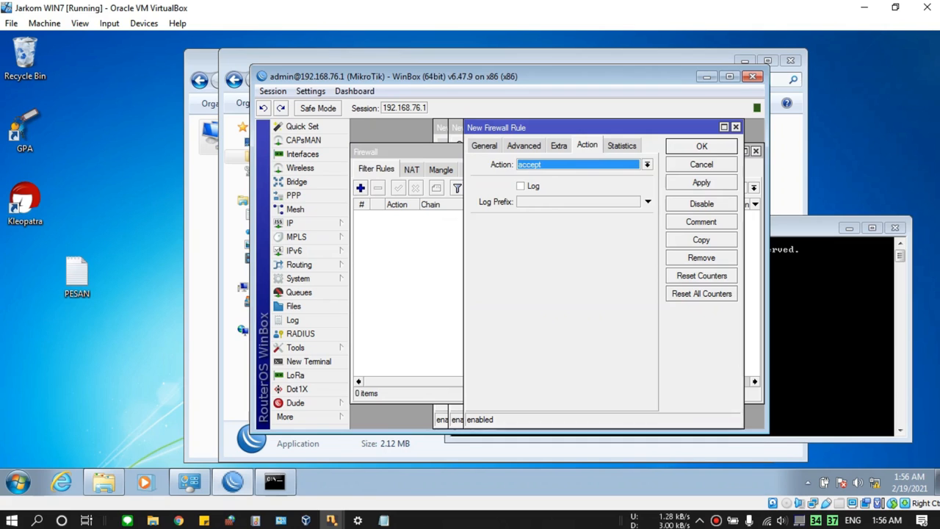
{"action": "left_click", "coordinate": [484, 146]}
{"action": "left_click", "coordinate": [579, 164]}
{"action": "left_click", "coordinate": [634, 165]}
{"action": "left_click", "coordinate": [581, 194]}
{"action": "left_click", "coordinate": [634, 164]}
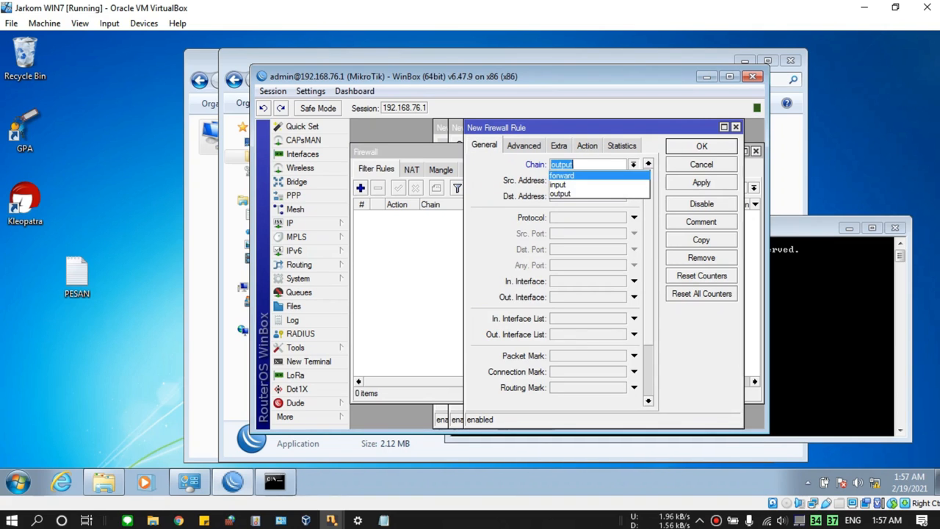
{"action": "left_click", "coordinate": [560, 185]}
- Set the new input rule's protocol to icmp
{"action": "left_click", "coordinate": [634, 217]}
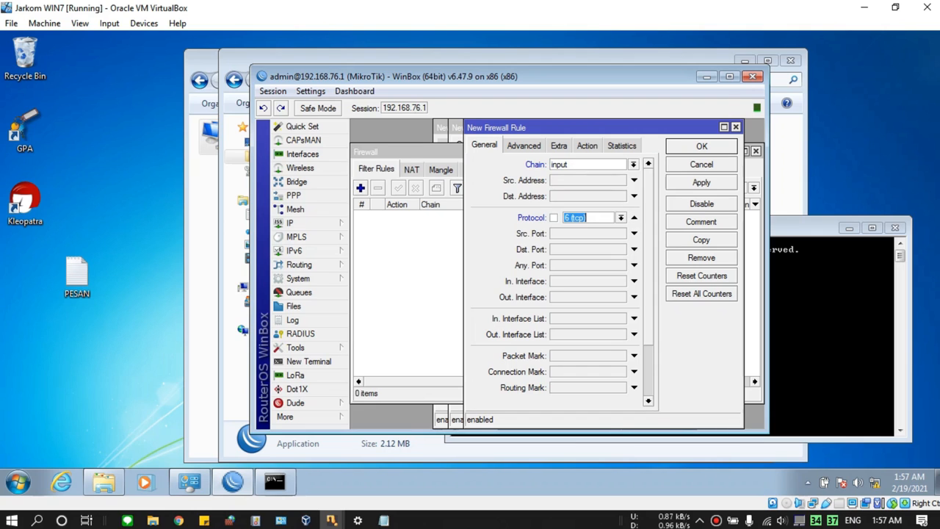
{"action": "left_click", "coordinate": [621, 218]}
{"action": "left_click", "coordinate": [580, 237]}
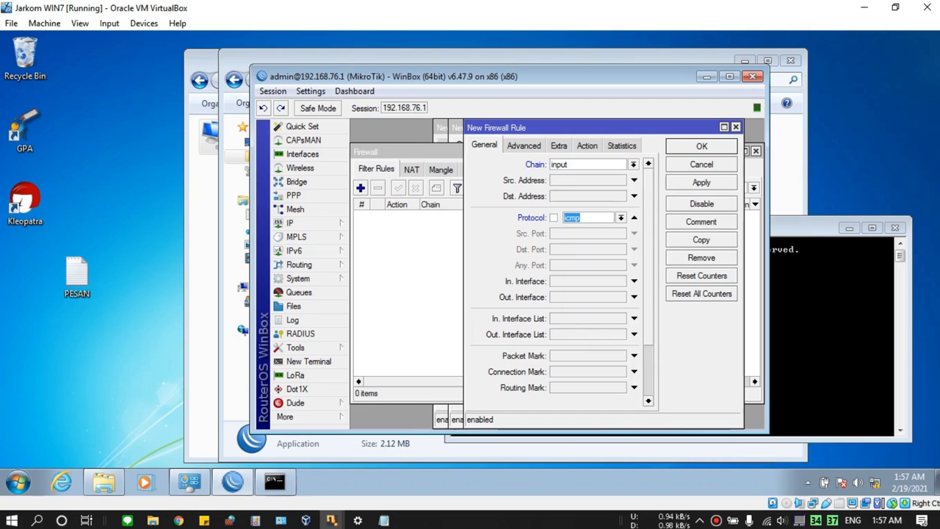
- Set the ICMP rule's action to drop, apply it, and return to the filter rule list
{"action": "left_click", "coordinate": [587, 146]}
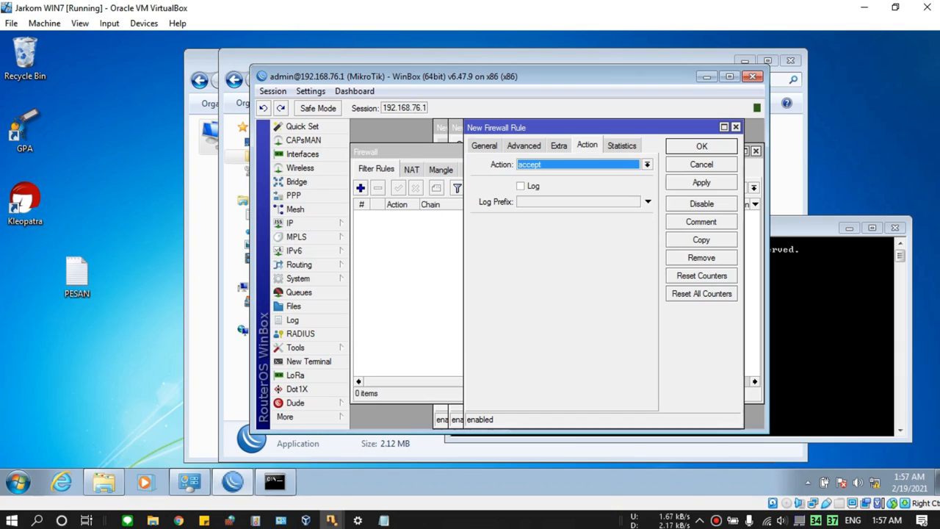
{"action": "left_click", "coordinate": [647, 164]}
{"action": "key", "text": "Down"}
{"action": "key", "text": "Down"}
{"action": "key", "text": "Down"}
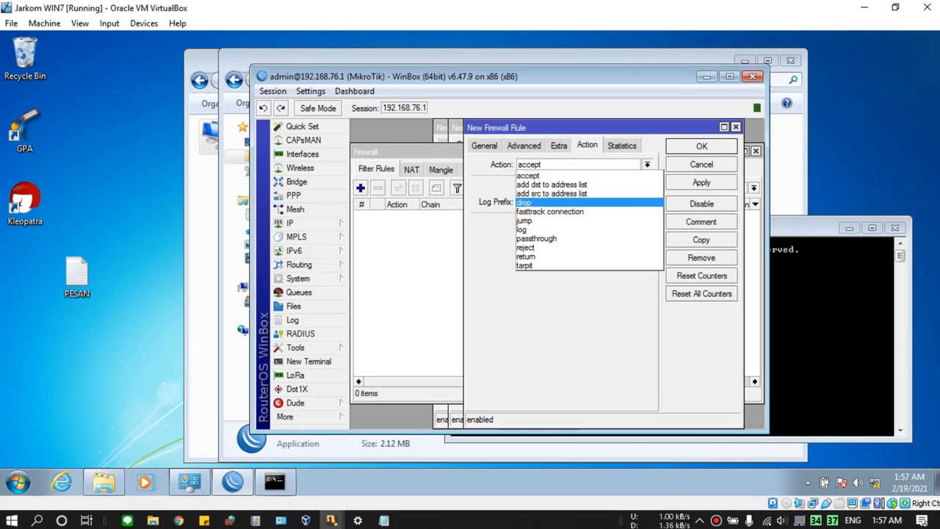
{"action": "key", "text": "Return"}
{"action": "left_click", "coordinate": [702, 183]}
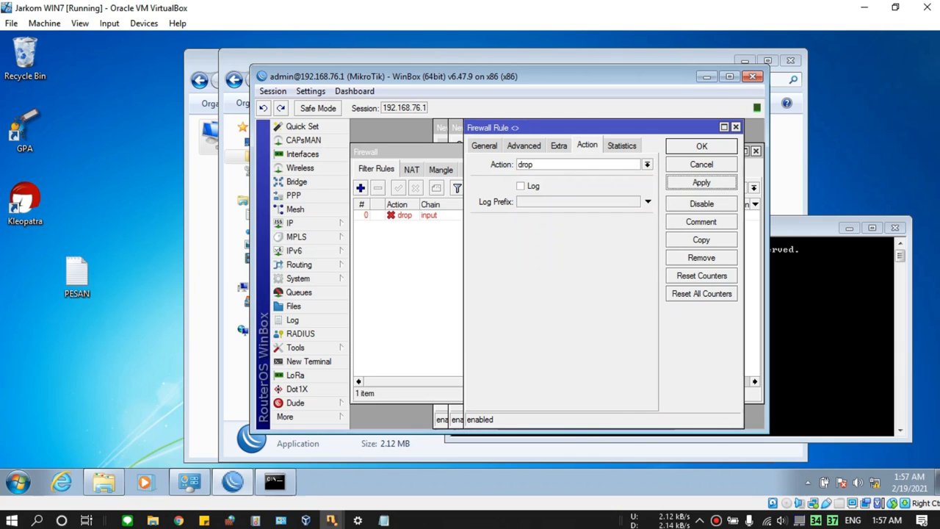
{"action": "left_click", "coordinate": [405, 257]}
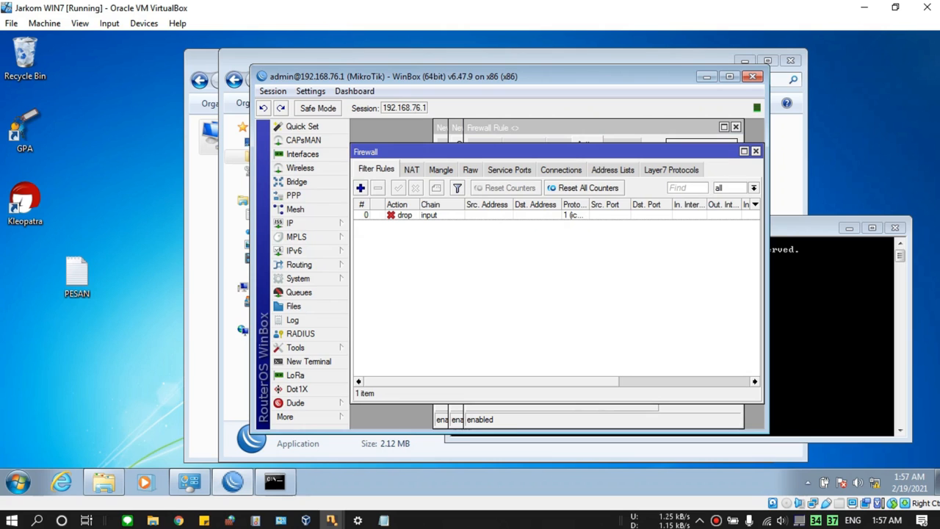
- Switch to the Command Prompt and ping 192.168.76.1 again to test the drop rule
{"action": "key", "text": "alt+Tab"}
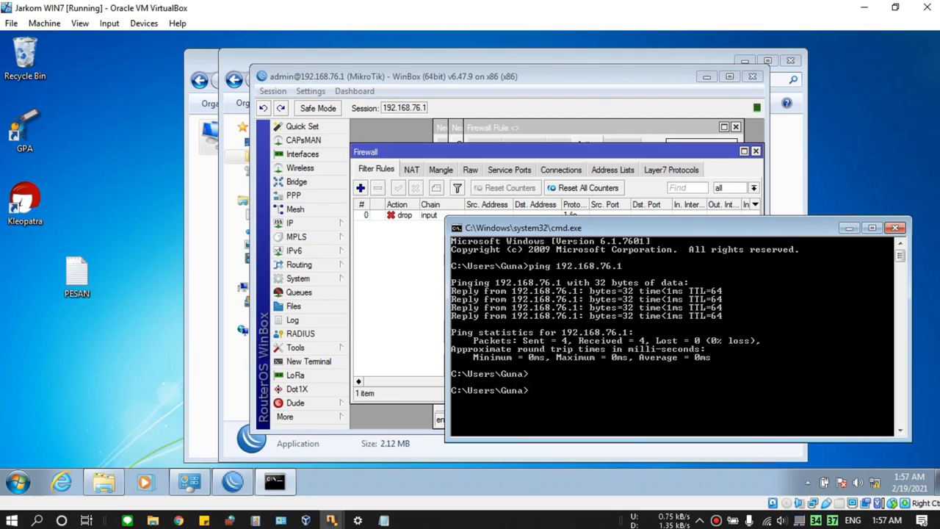
{"action": "key", "text": "Up"}
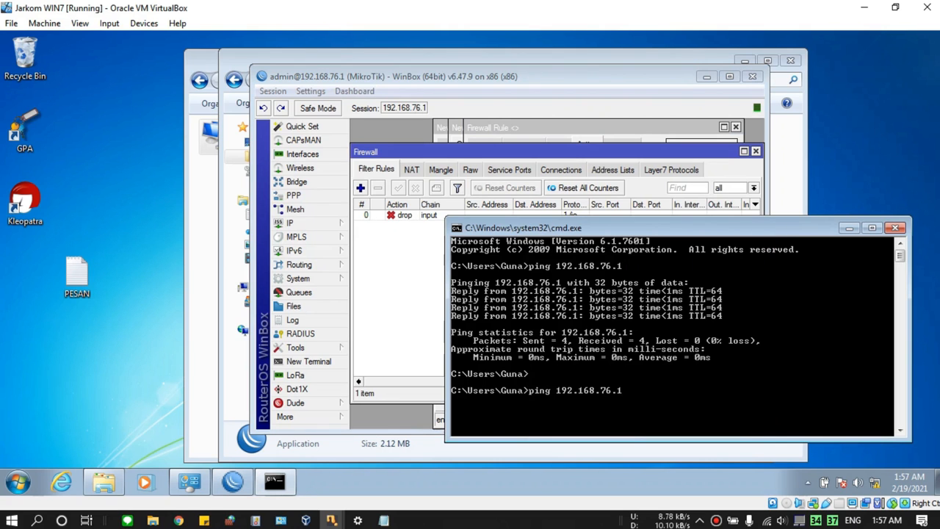
{"action": "key", "text": "Return"}
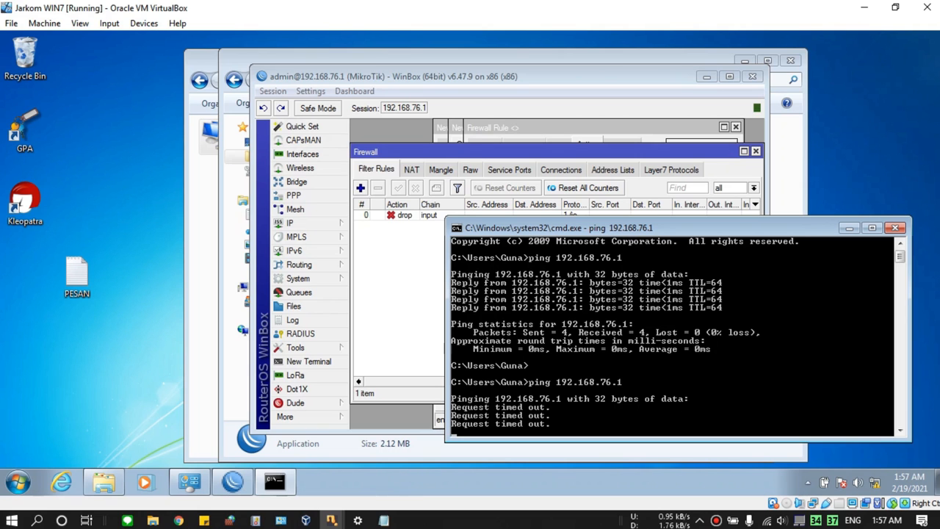
{"action": "left_click_drag", "start_coordinate": [558, 228], "coordinate": [591, 204]}
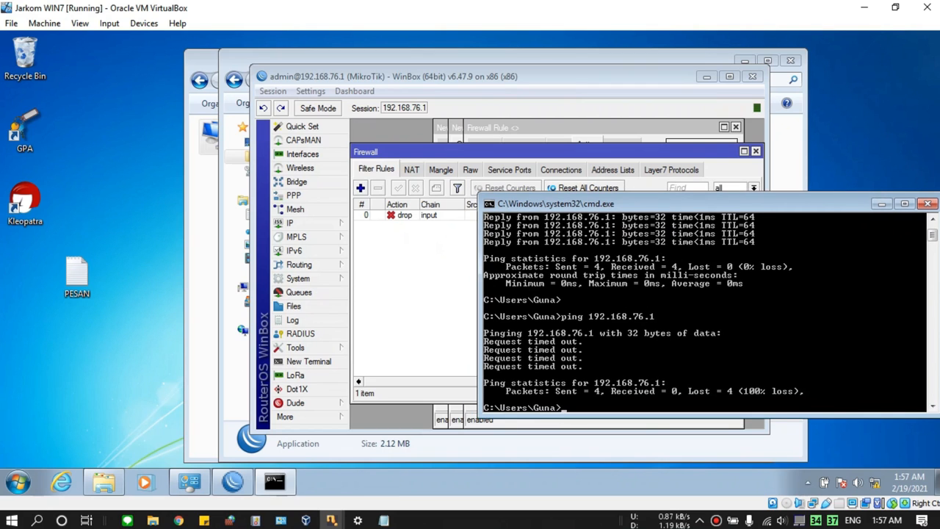
- Open the ICMP input rule in WinBox, change its action to reject, and apply it
{"action": "left_click", "coordinate": [425, 257]}
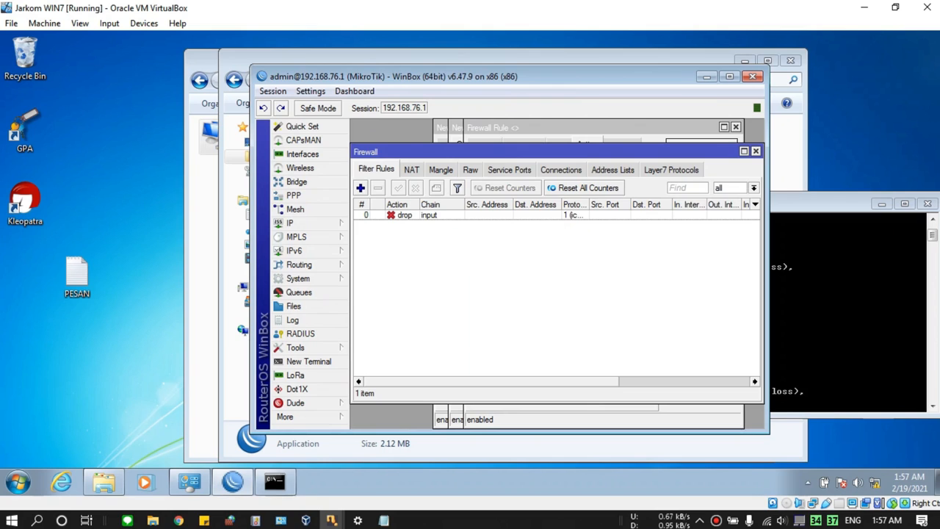
{"action": "double_click", "coordinate": [429, 215]}
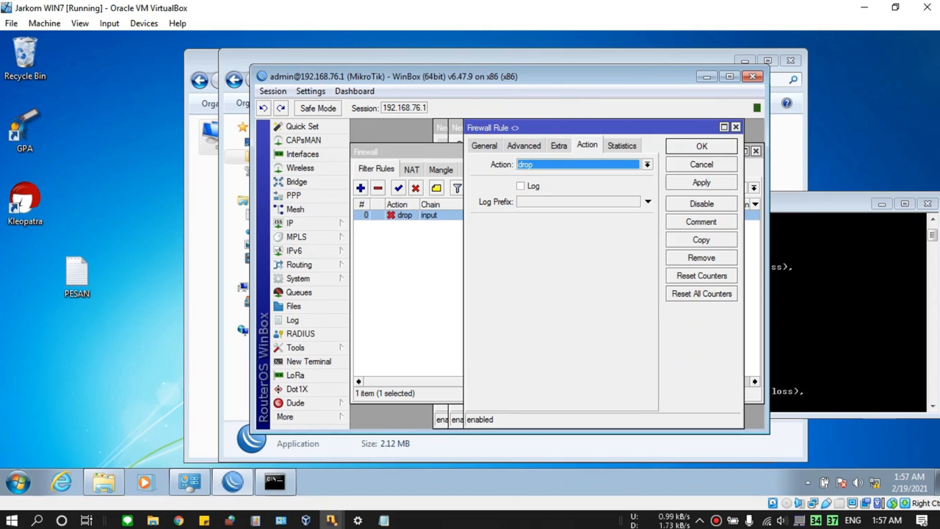
{"action": "left_click", "coordinate": [648, 165]}
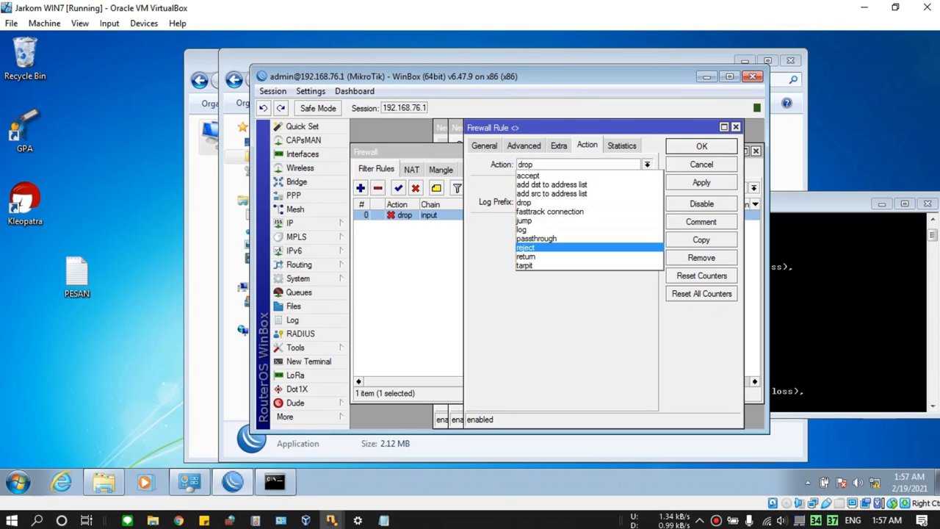
{"action": "key", "text": "Return"}
{"action": "left_click", "coordinate": [702, 183]}
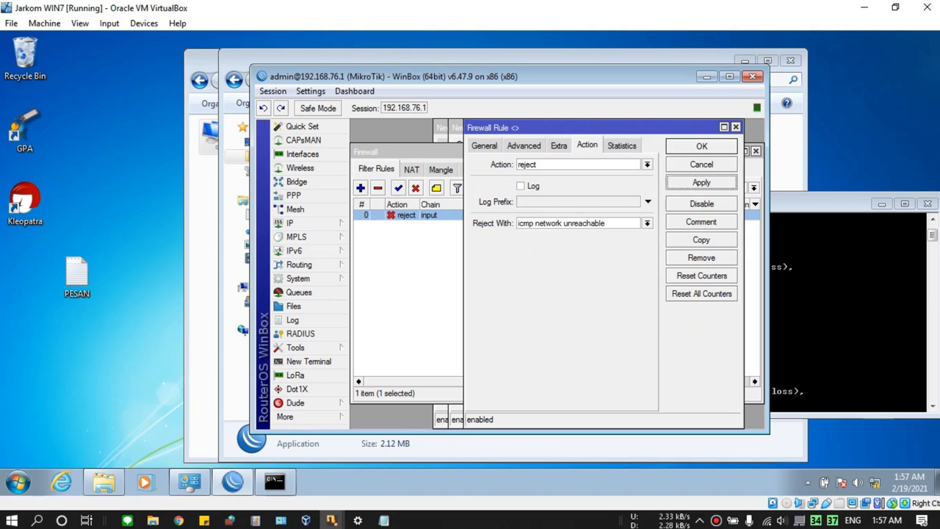
- Ping 192.168.76.1 from the Command Prompt to test the reject rule
{"action": "left_click", "coordinate": [844, 316]}
{"action": "left_click_drag", "start_coordinate": [661, 203], "coordinate": [513, 120]}
{"action": "key", "text": "Up"}
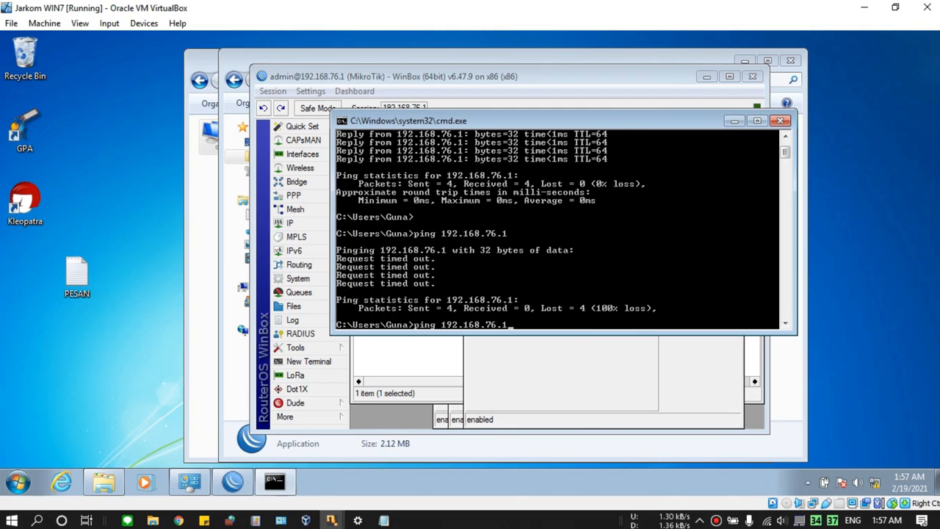
{"action": "key", "text": "Return"}
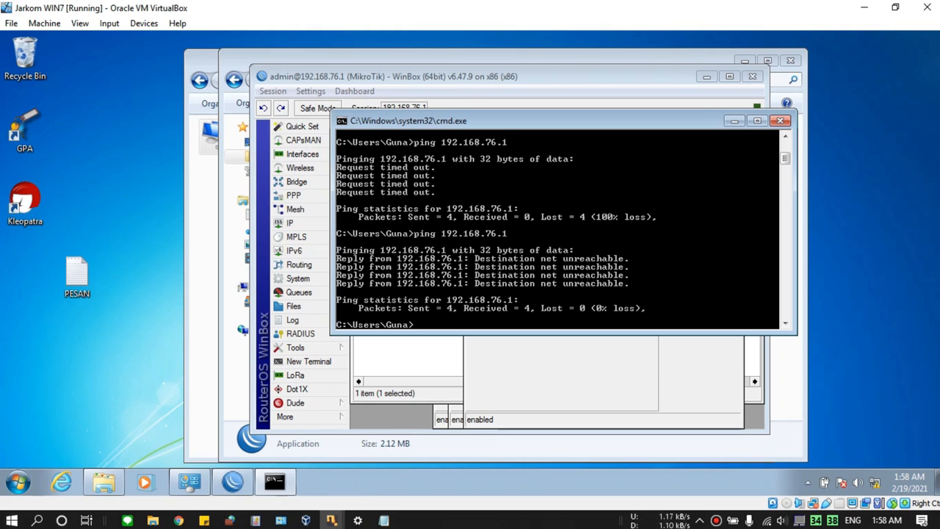
- Return to the ICMP rule in WinBox, review its available actions and keep reject selected
{"action": "key", "text": "alt+Tab"}
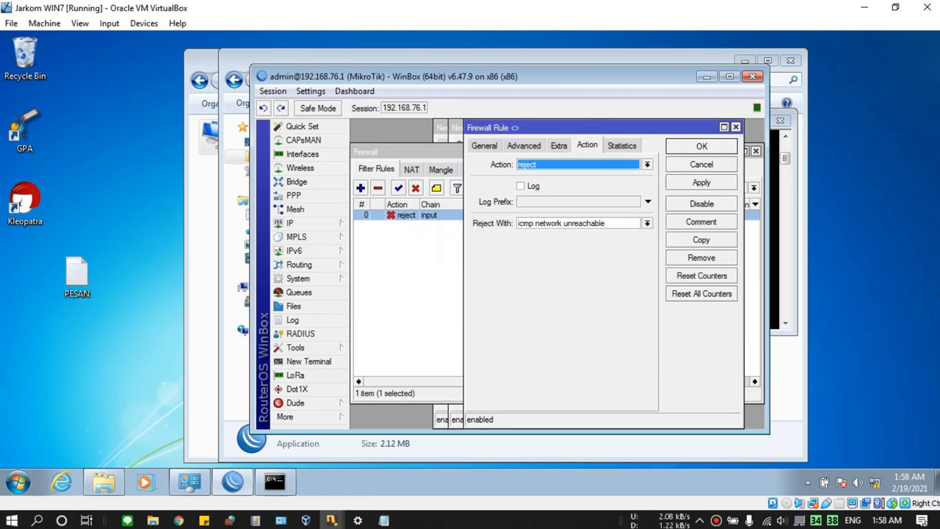
{"action": "left_click", "coordinate": [647, 165]}
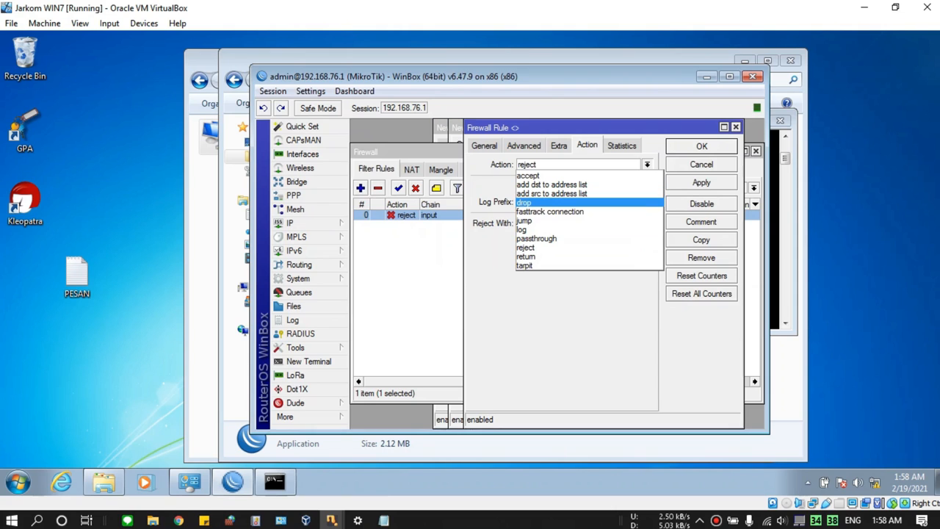
{"action": "left_click", "coordinate": [526, 247]}
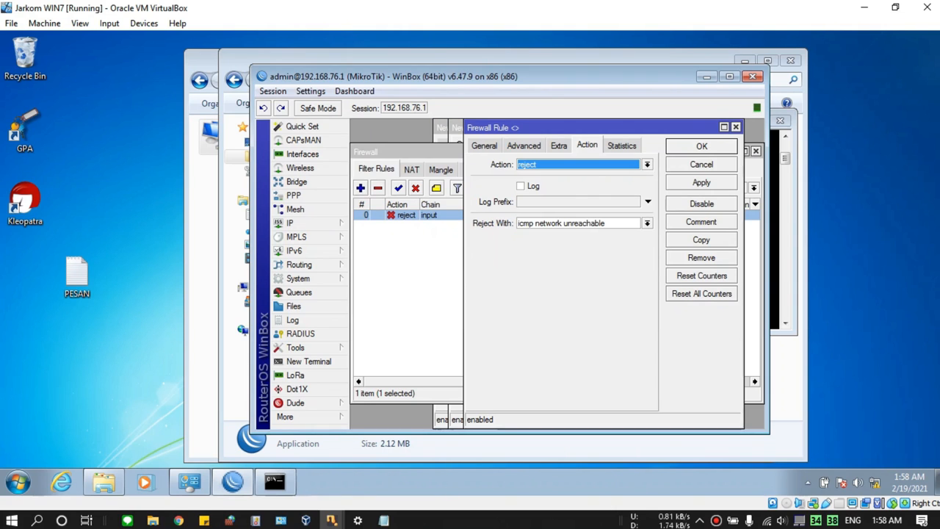
- Bring the Command Prompt forward and reposition its window over the firewall rule
{"action": "key", "text": "alt+Tab"}
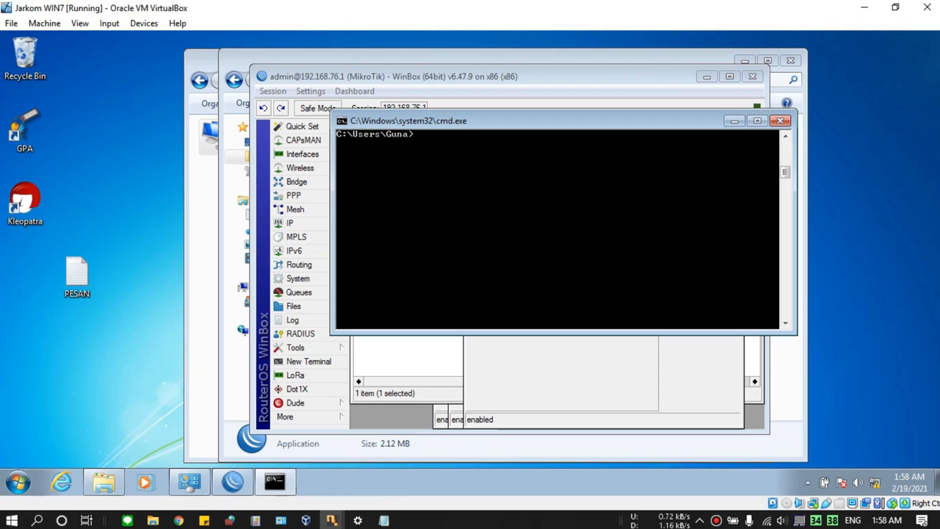
{"action": "left_click_drag", "start_coordinate": [564, 121], "coordinate": [568, 172]}
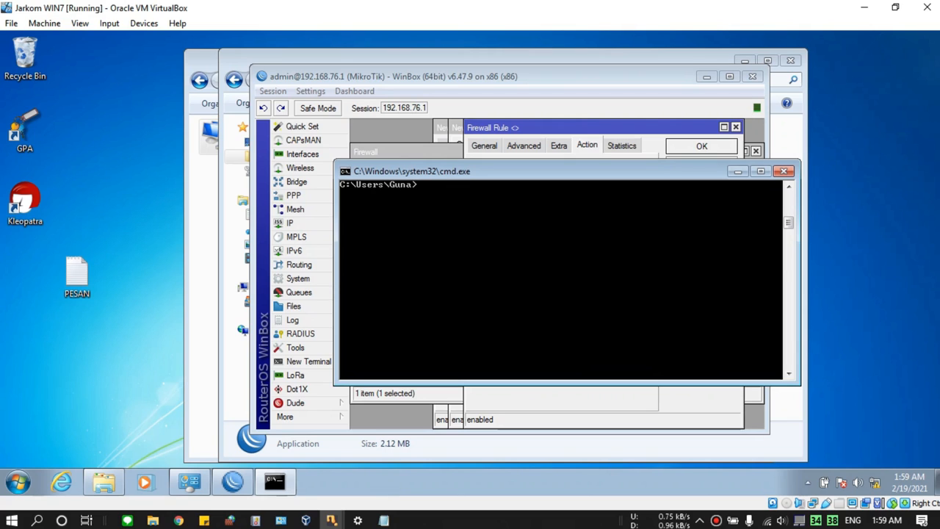
{"action": "left_click_drag", "start_coordinate": [559, 171], "coordinate": [476, 181]}
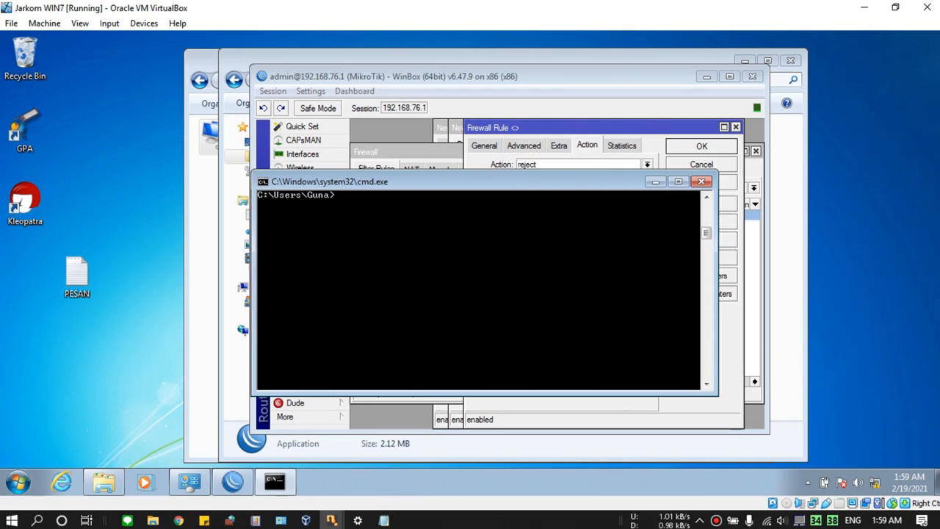